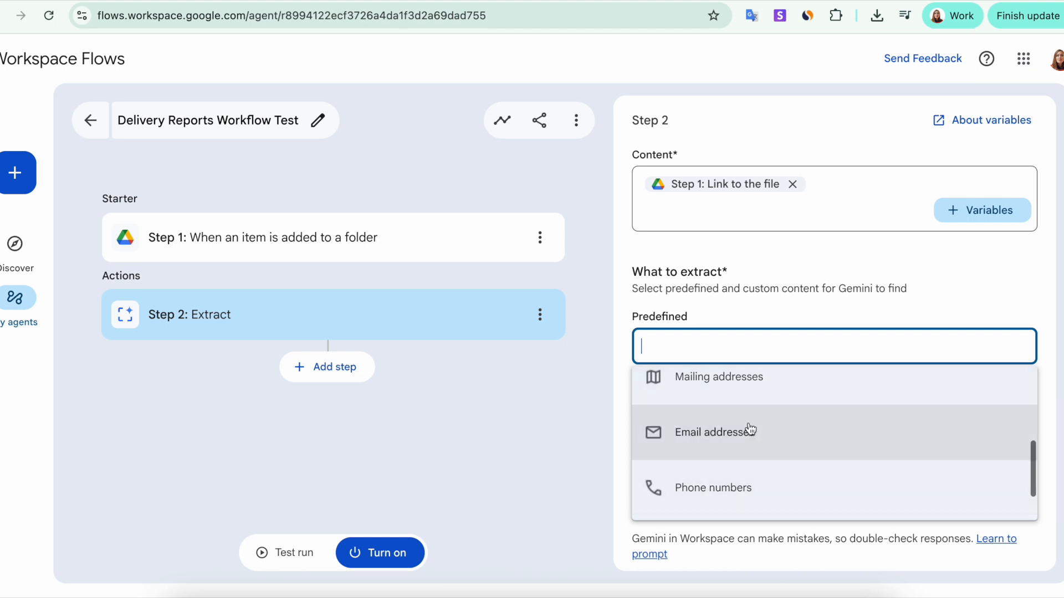
Add Action items as predefined content and a custom Route row described as the route number.
scroll(732, 492, down, 3)
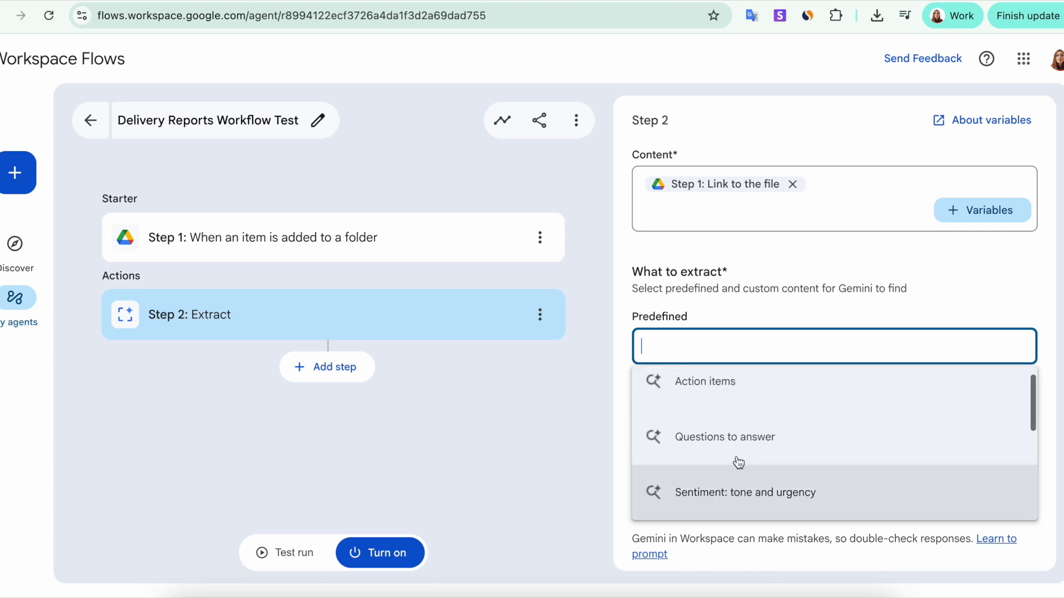
scroll(732, 447, down, 4)
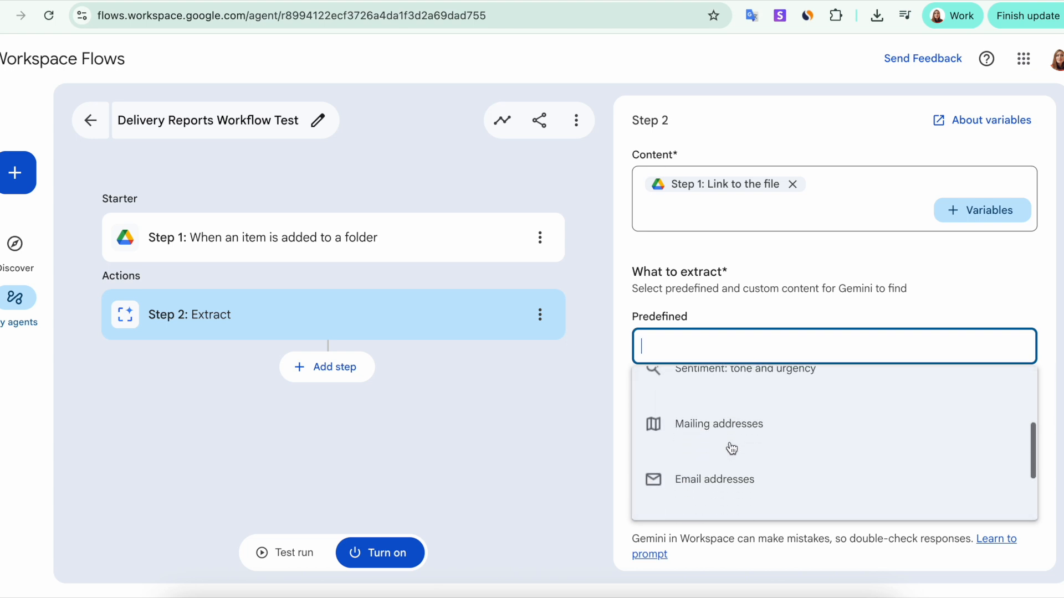
scroll(731, 447, up, 4)
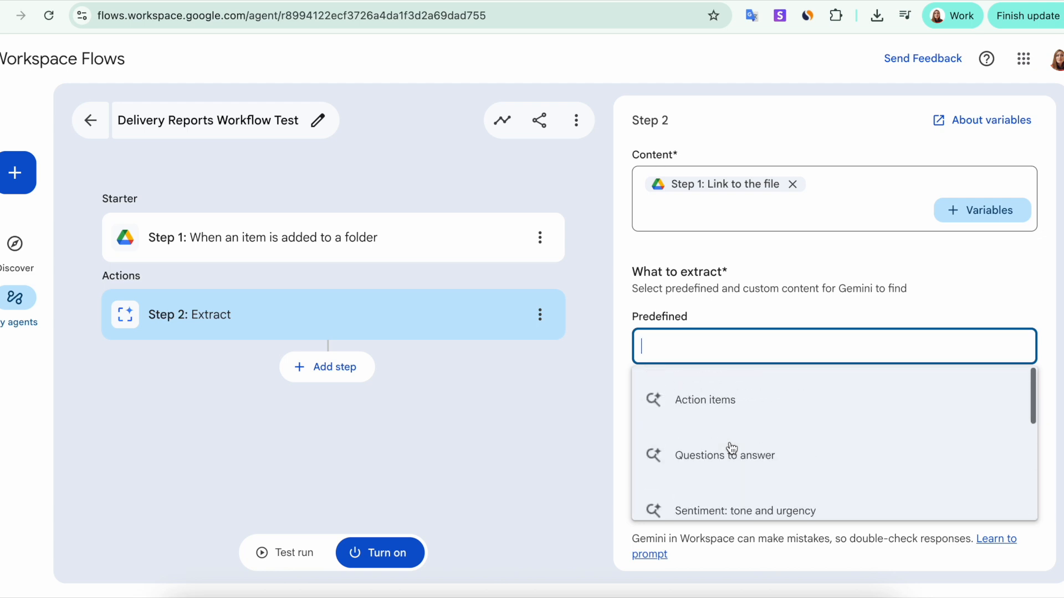
click(732, 412)
click(670, 442)
text(Route)
click(890, 441)
text(Route nu,ber)
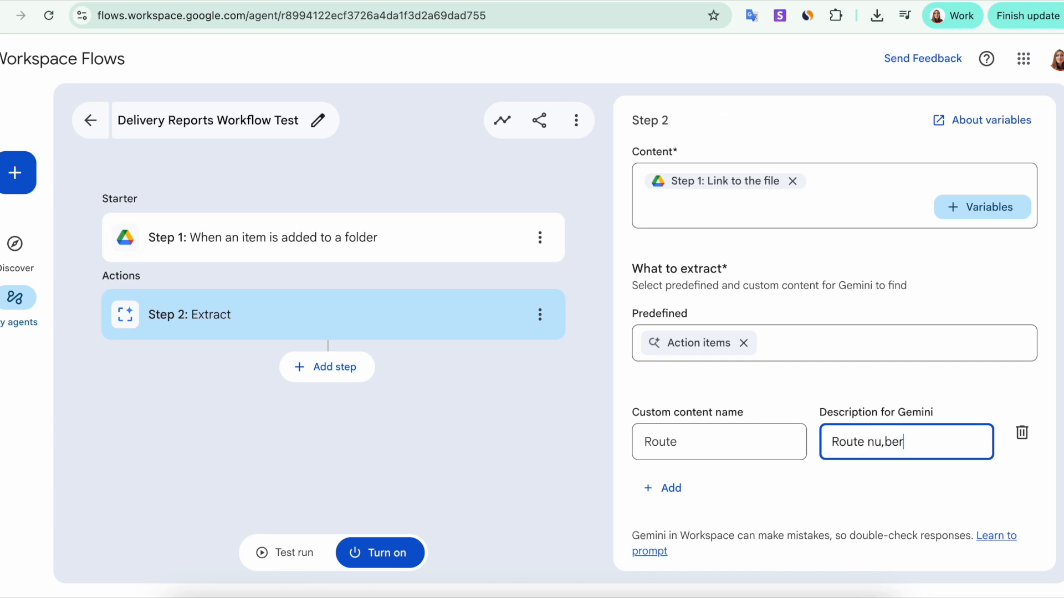
Add custom rows Driver (Driver's name) and Truck (Truck number).
click(663, 501)
text(Driver)
click(873, 510)
text(Driver's name)
click(664, 555)
text(Truck)
click(852, 520)
text(Truck number)
Add custom rows for Stops Completed and Delayed Deliveries, each described as a number.
click(664, 555)
text(Stops Complated)
click(843, 514)
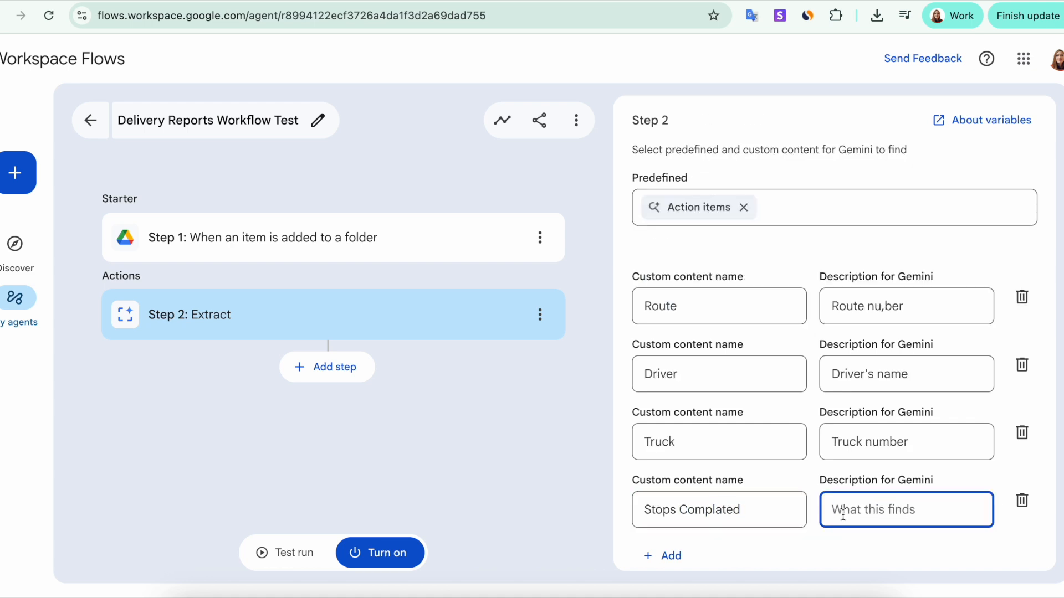
text(stop)
key(BackSpace)
key(BackSpace)
key(BackSpace)
key(BackSpace)
text(number)
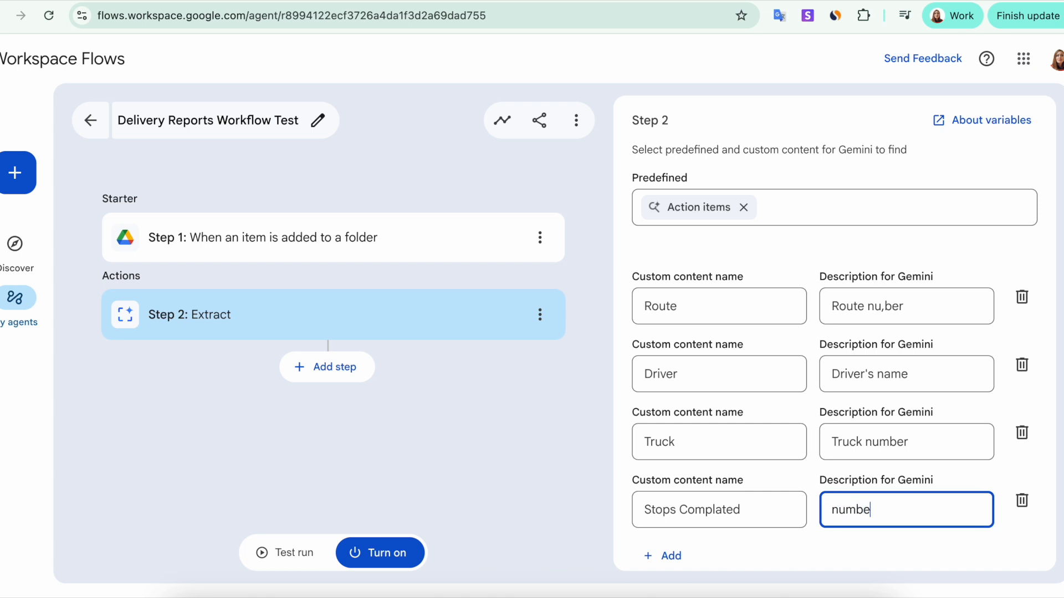
scroll(751, 501, down, 2)
click(664, 488)
text(Delayed Deliveries)
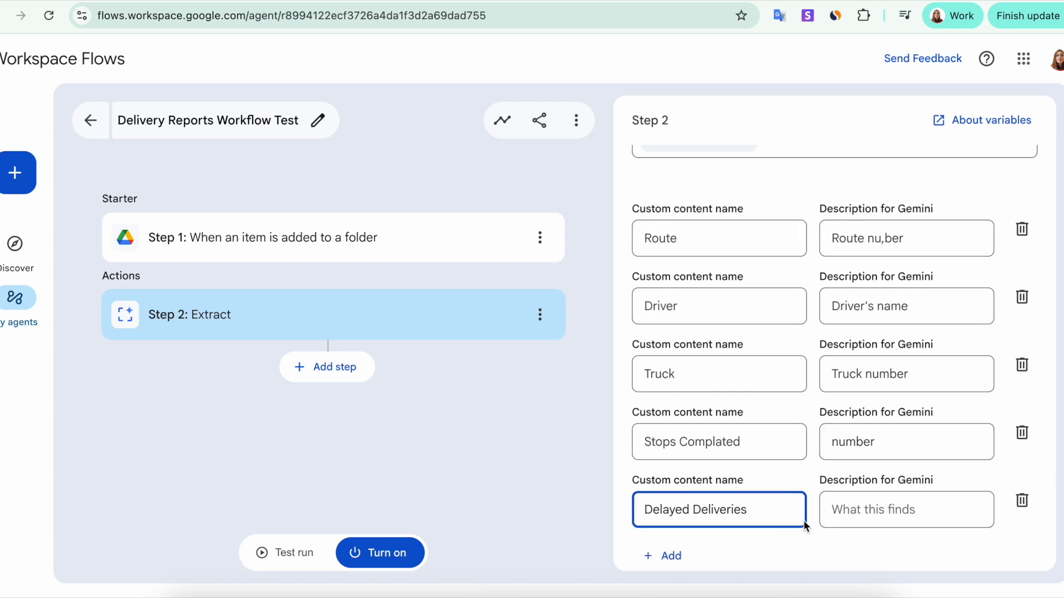
click(855, 507)
text(number)
scroll(686, 491, down, 2)
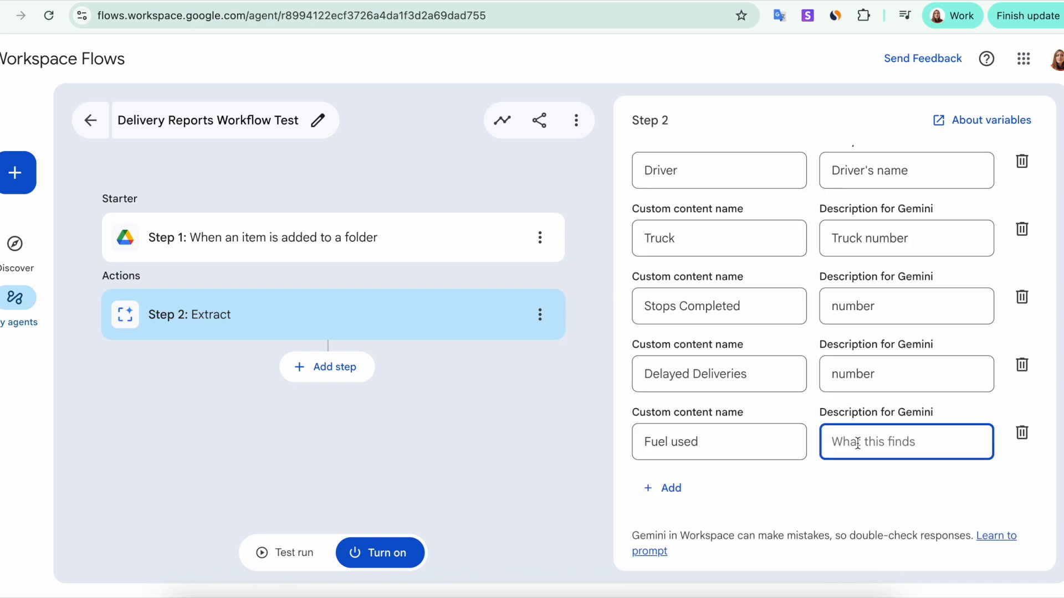
Describe Fuel used as a number in gal and add an Issues row described as a text string.
text(nu,ber)
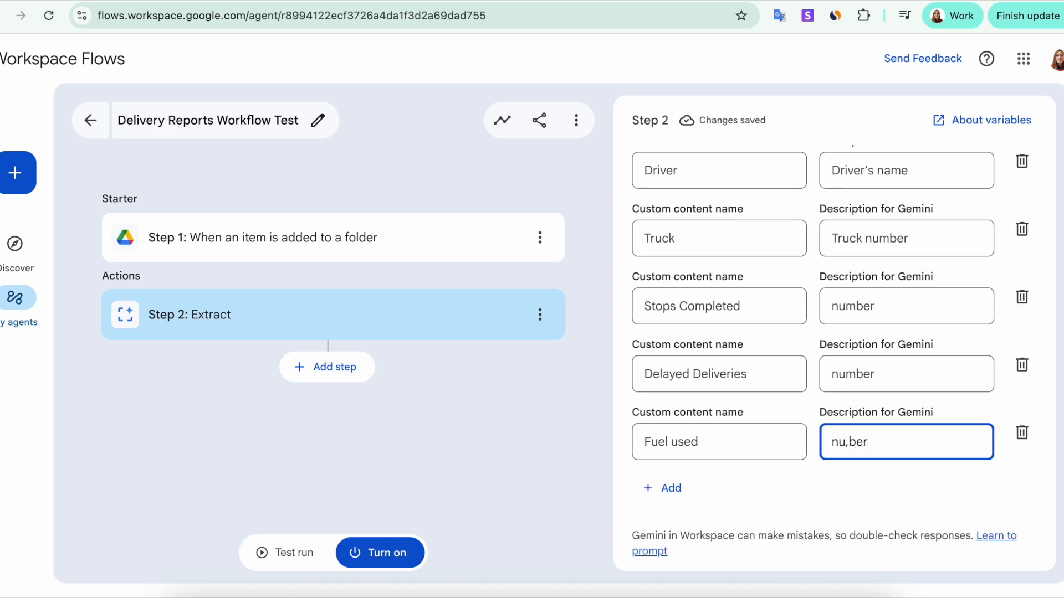
key(Left)
key(Left)
key(Left)
key(BackSpace)
text(m)
click(886, 444)
text(gal)
click(668, 491)
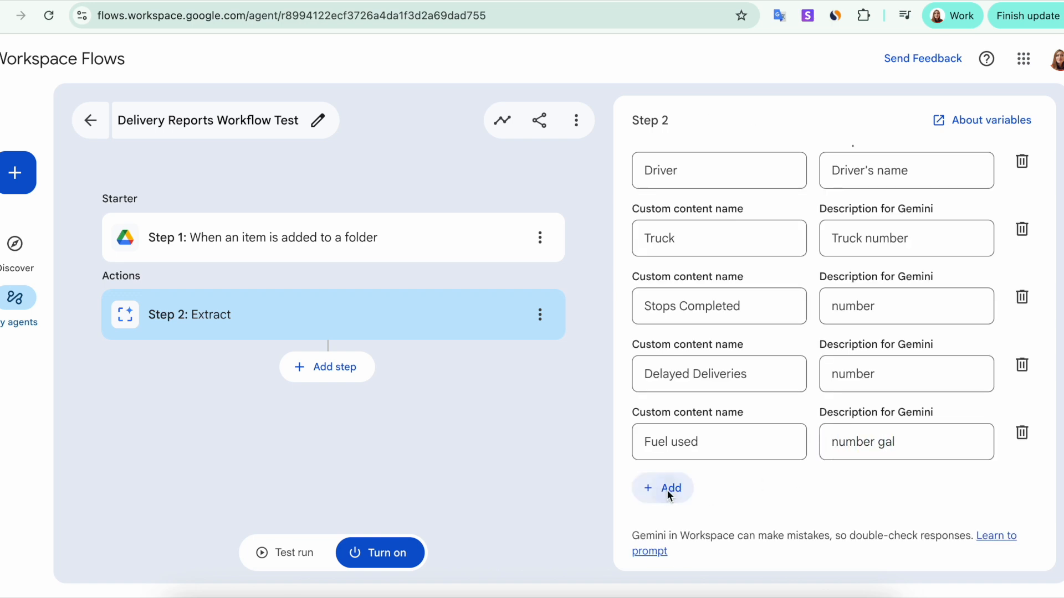
text(Issues)
click(871, 507)
text(text string)
scroll(772, 487, down, 2)
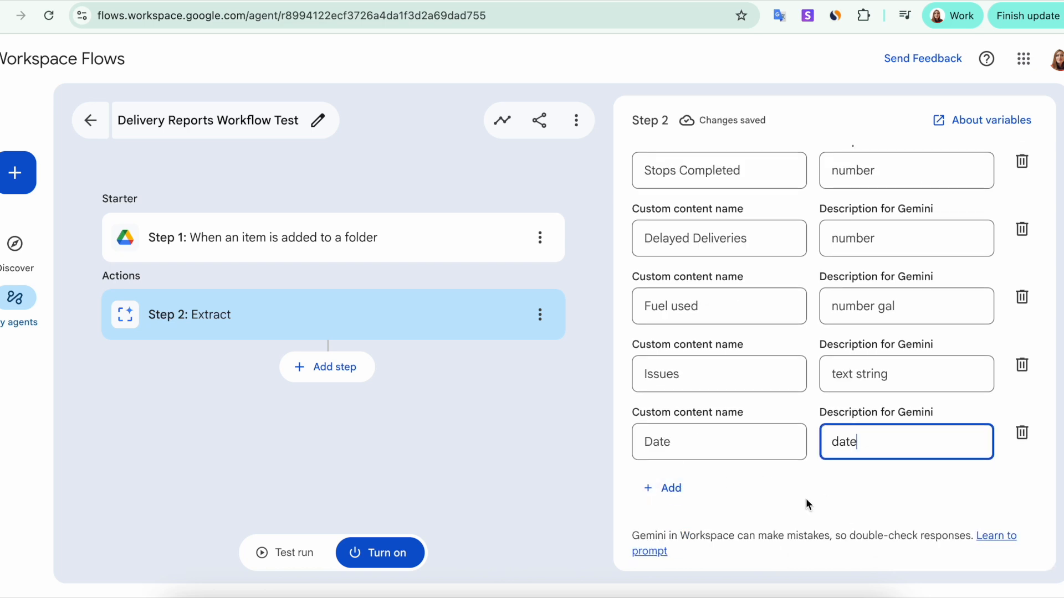
scroll(805, 498, up, 10)
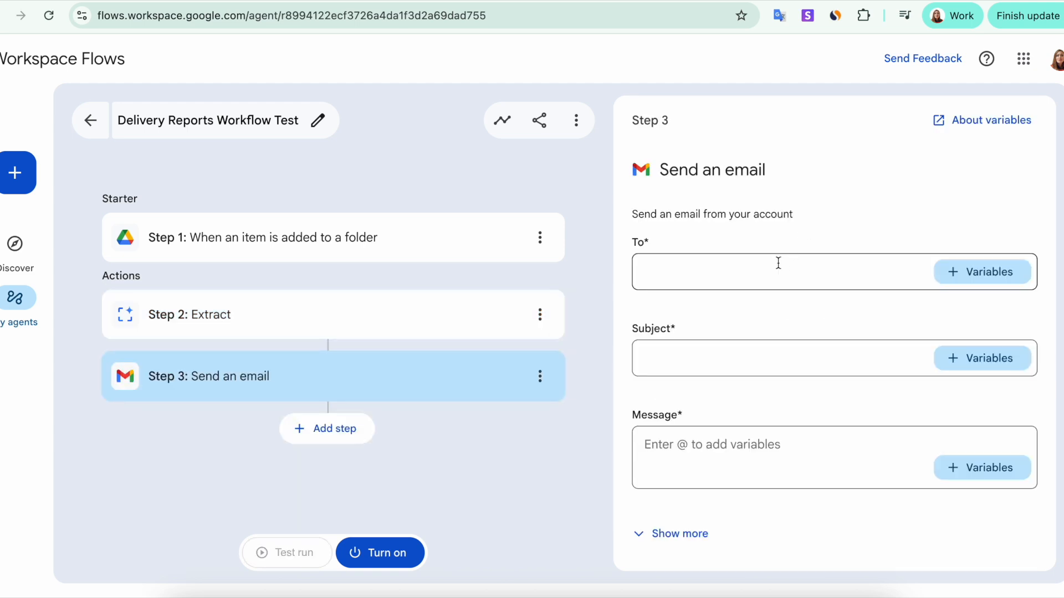
Address the email to the chosen contact and set its subject to 'Delivery Report'.
click(735, 268)
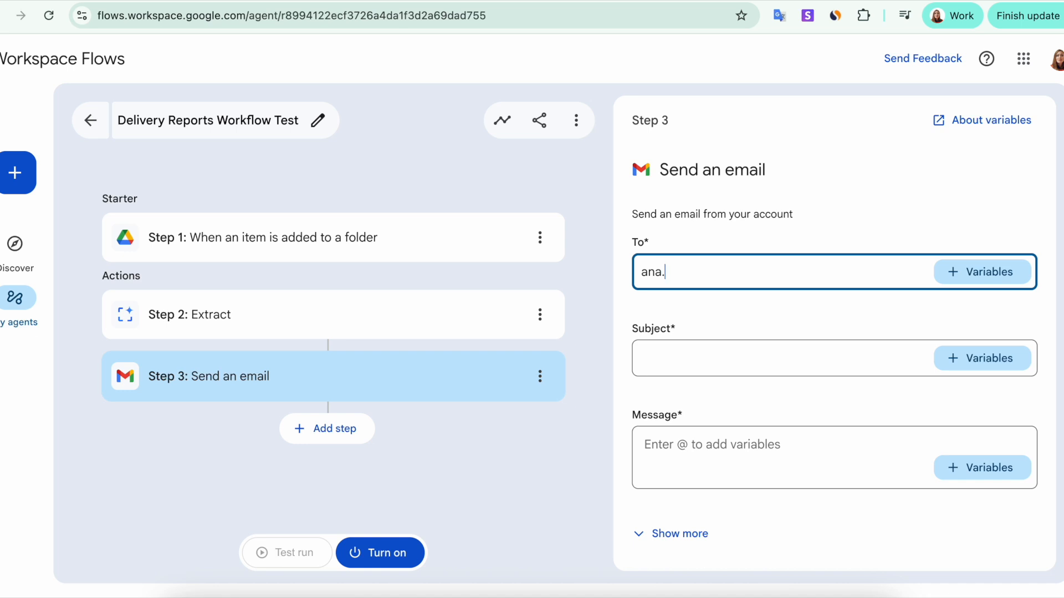
click(755, 323)
click(722, 366)
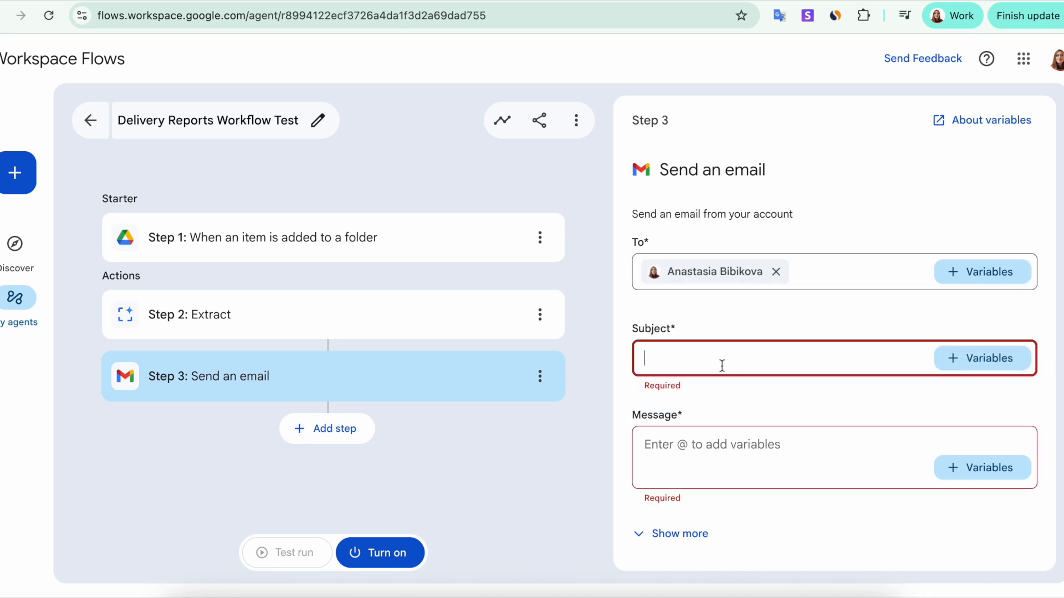
text(Delivery)
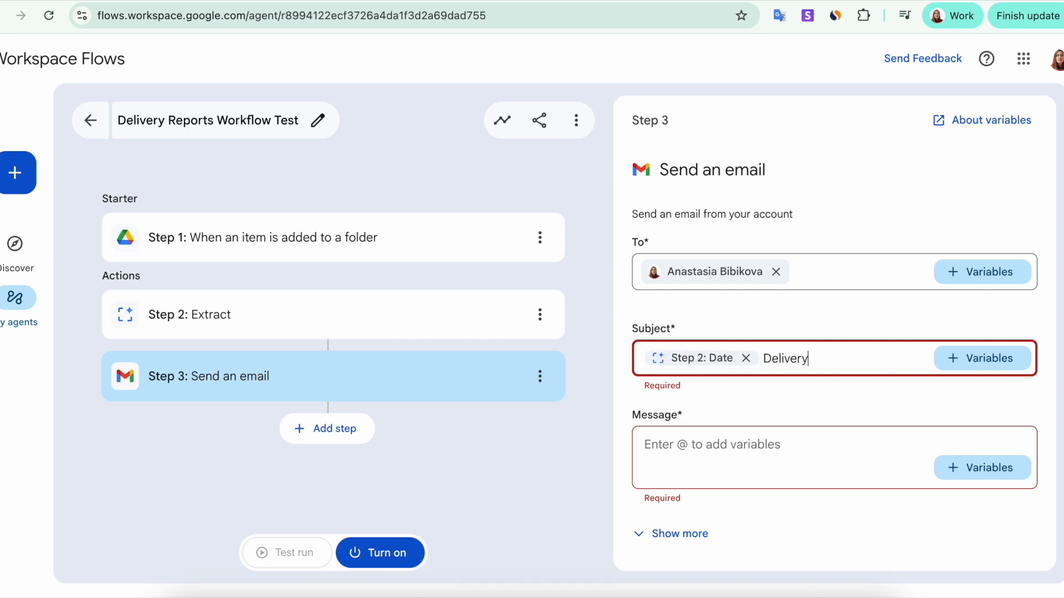
text( Report)
Start the message with 'Hi,' and 'This is your delivery report for' plus the extracted Date.
click(757, 456)
text(Hi)
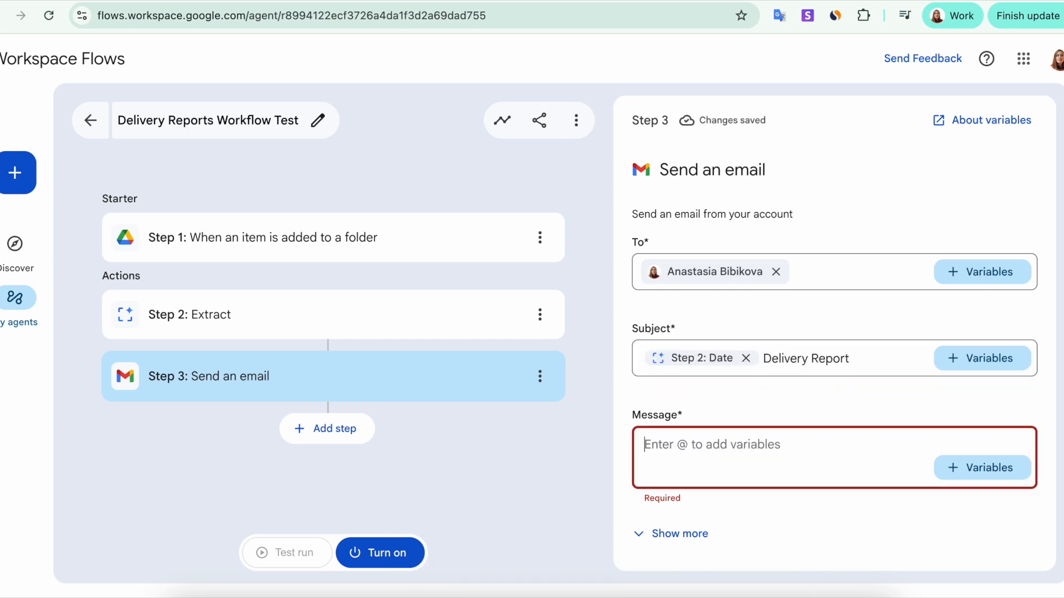
text(,)
key(Return)
key(Return)
text(This is y)
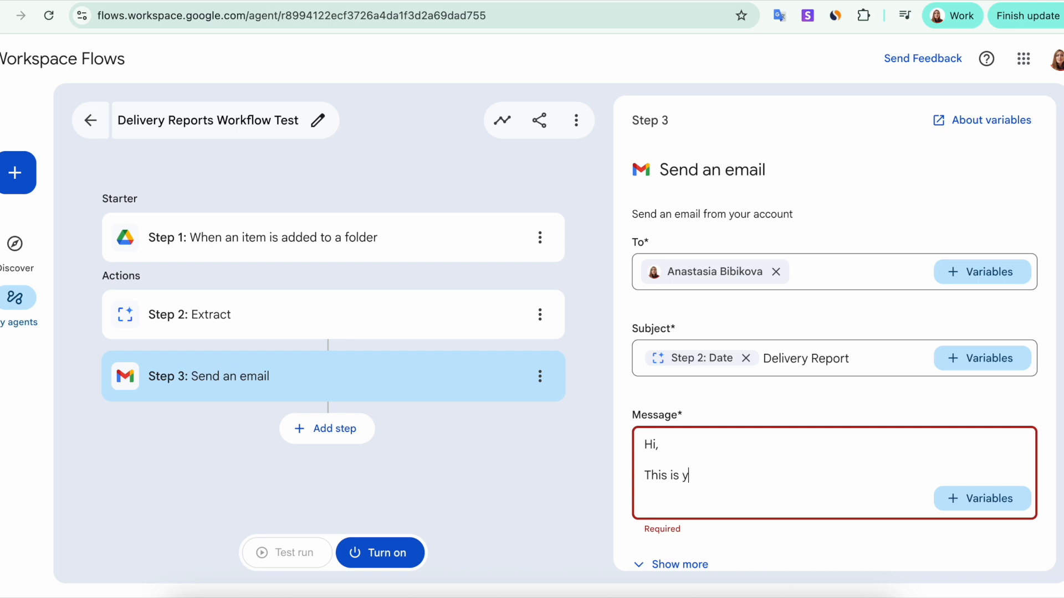
text(our delivery report for)
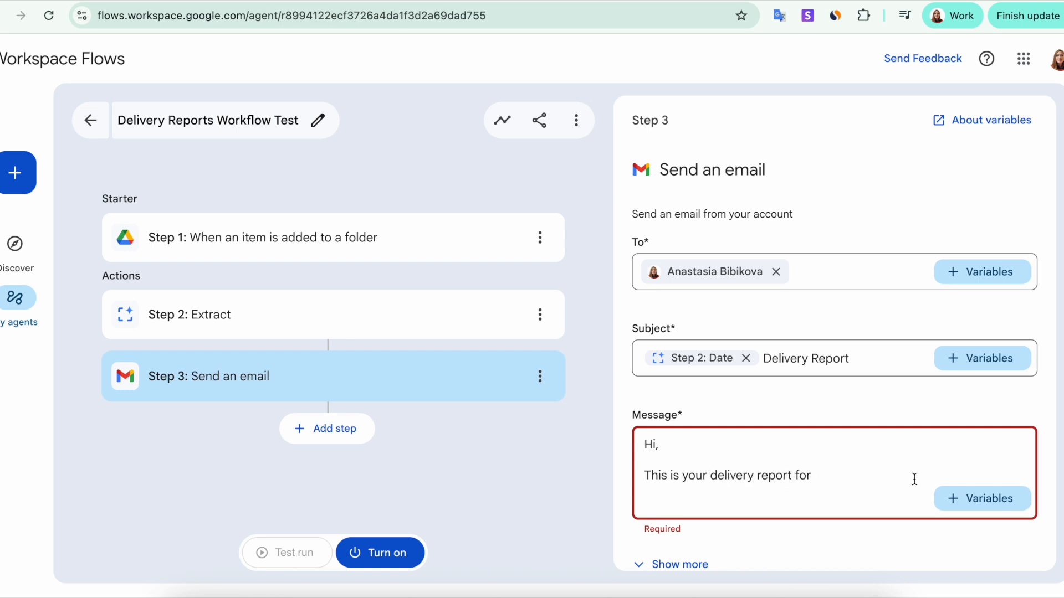
click(954, 498)
click(914, 471)
click(889, 470)
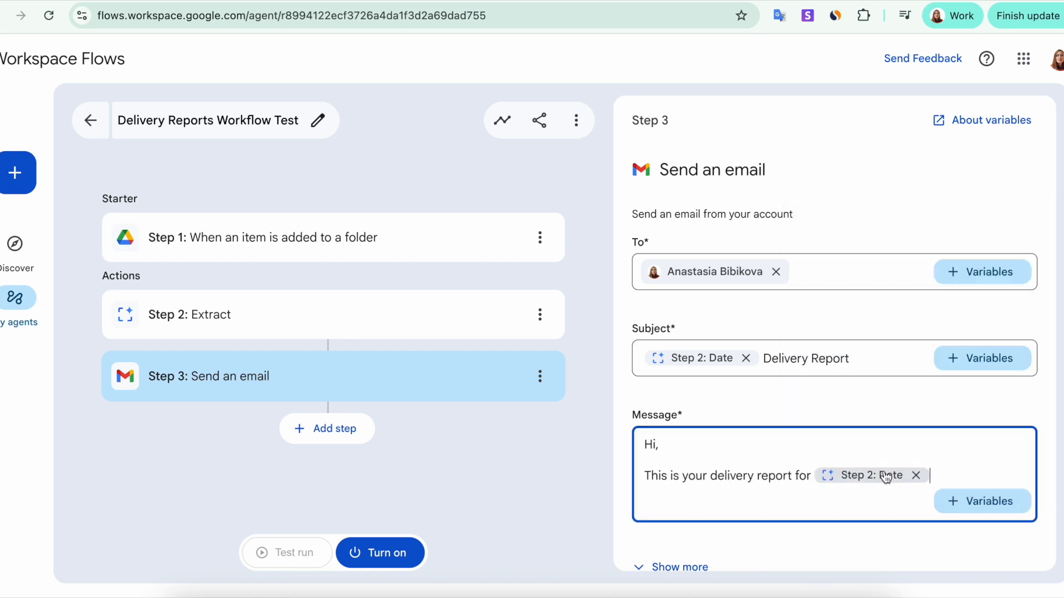
key(Return)
Add the line 'The issues are:' followed by the extracted Issues variable.
text(The i)
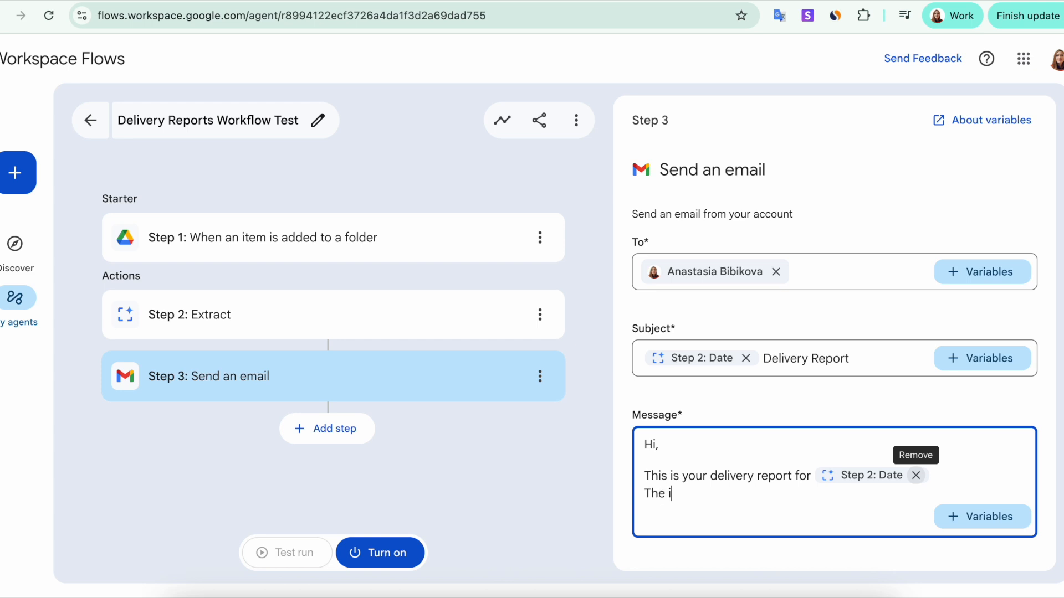
text(ssues are:)
click(951, 516)
click(942, 489)
click(892, 460)
key(Return)
Add 'The fuel usage is' with the extracted Fuel used value and sign off 'Your logistics team'.
text(The )
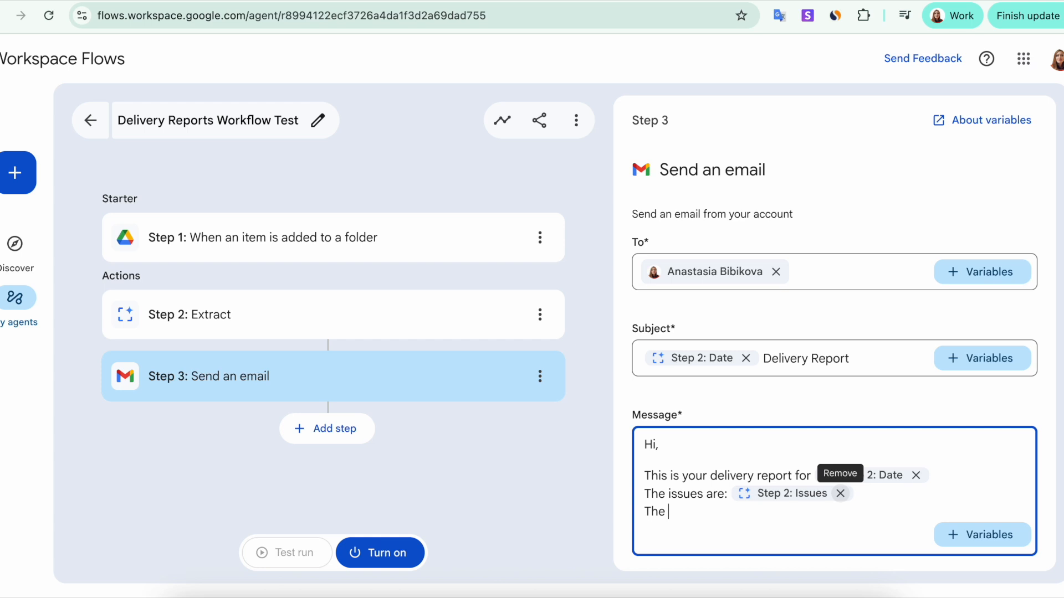
text(fuel usage is)
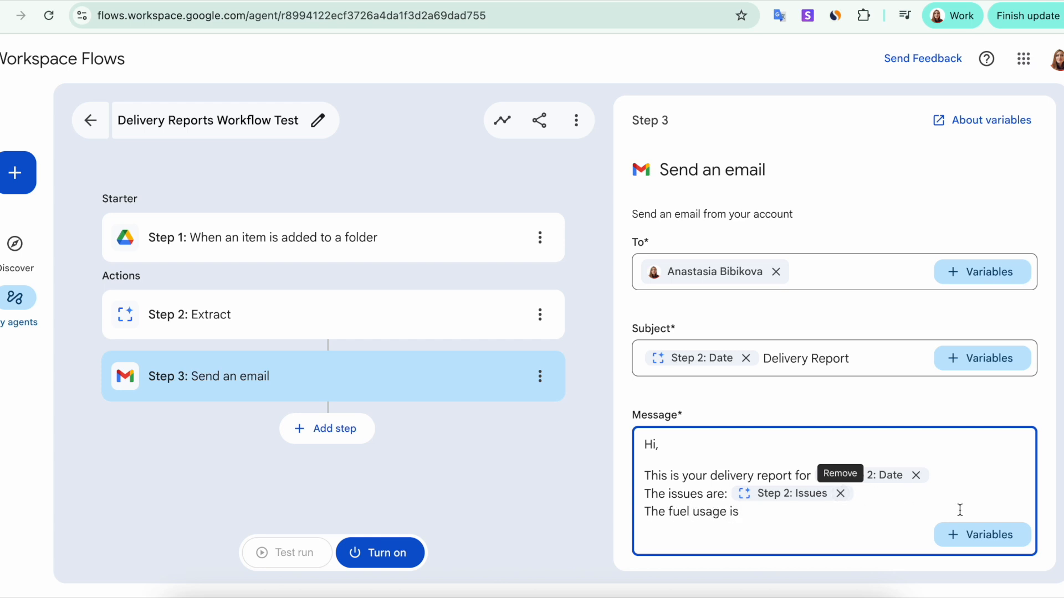
click(964, 533)
click(942, 507)
click(847, 455)
key(Return)
text(Your logistics team)
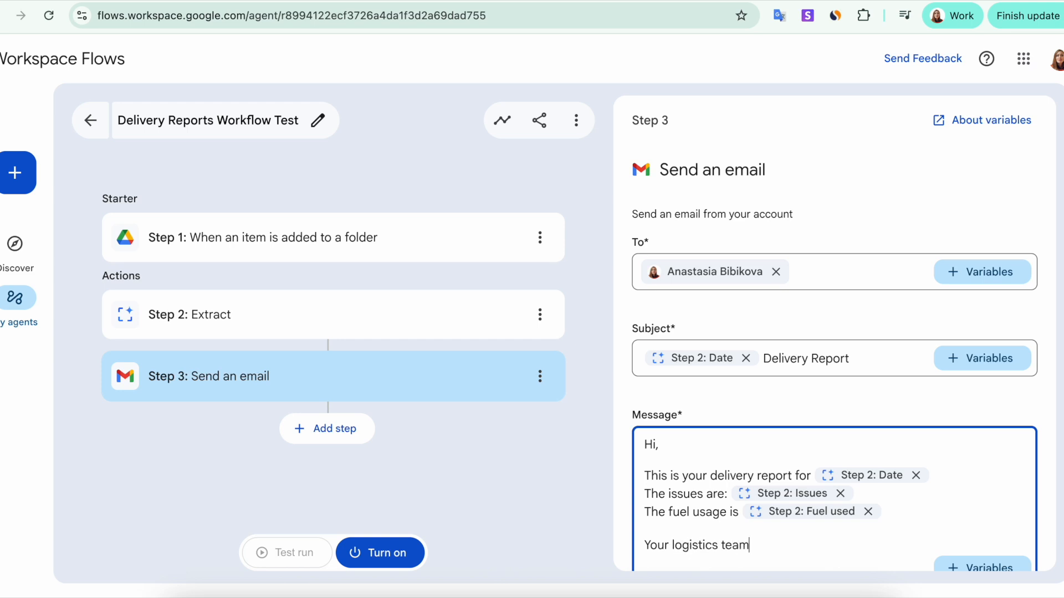
click(610, 503)
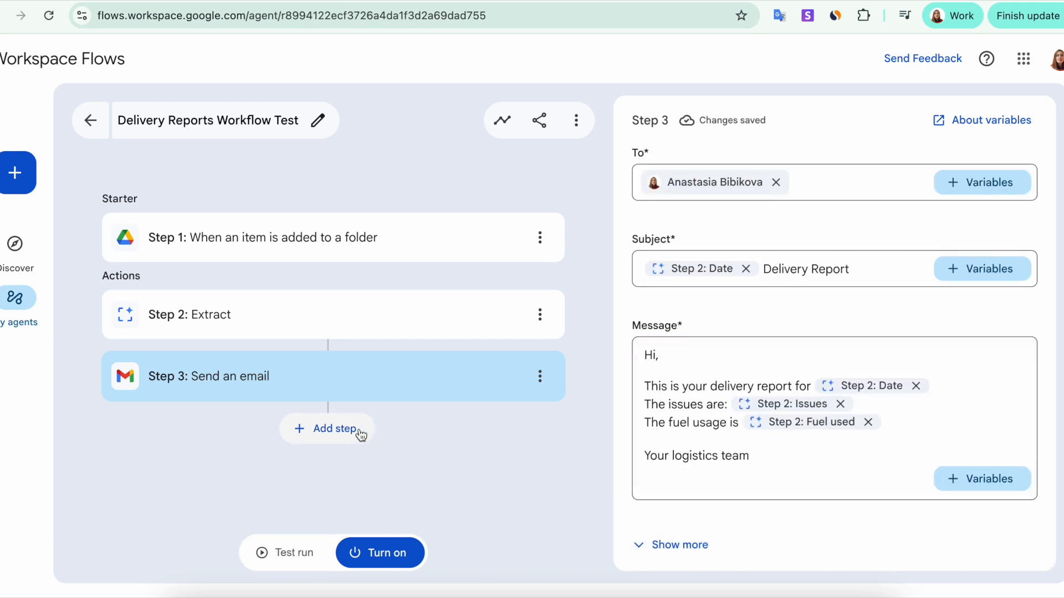
click(296, 553)
Start the workflow's test run.
click(651, 450)
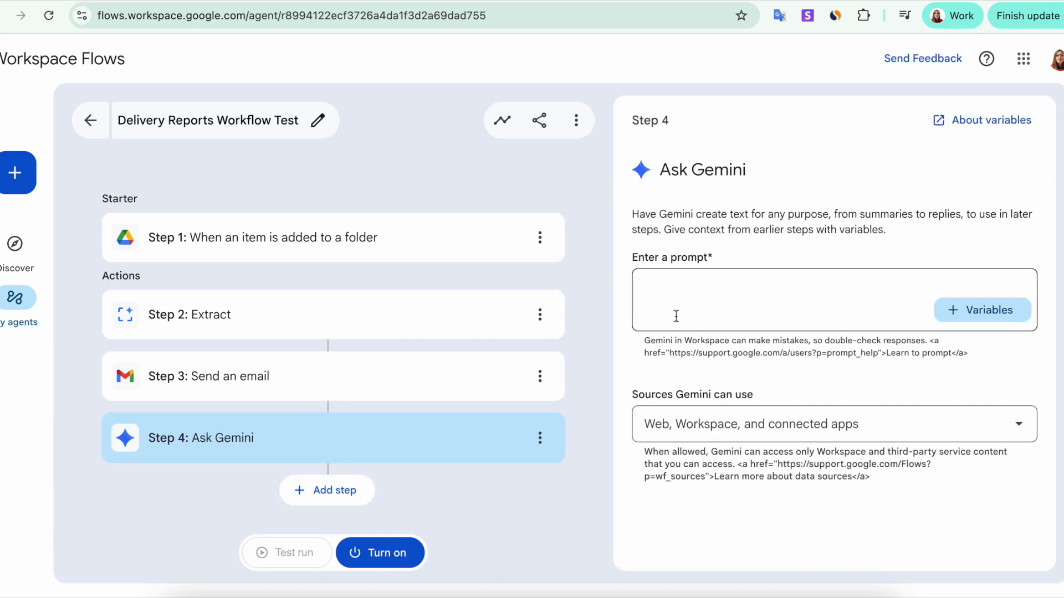
Paste the prepared prompt into Ask Gemini and use Gemini's generated content as the Step 5 email subject.
click(669, 288)
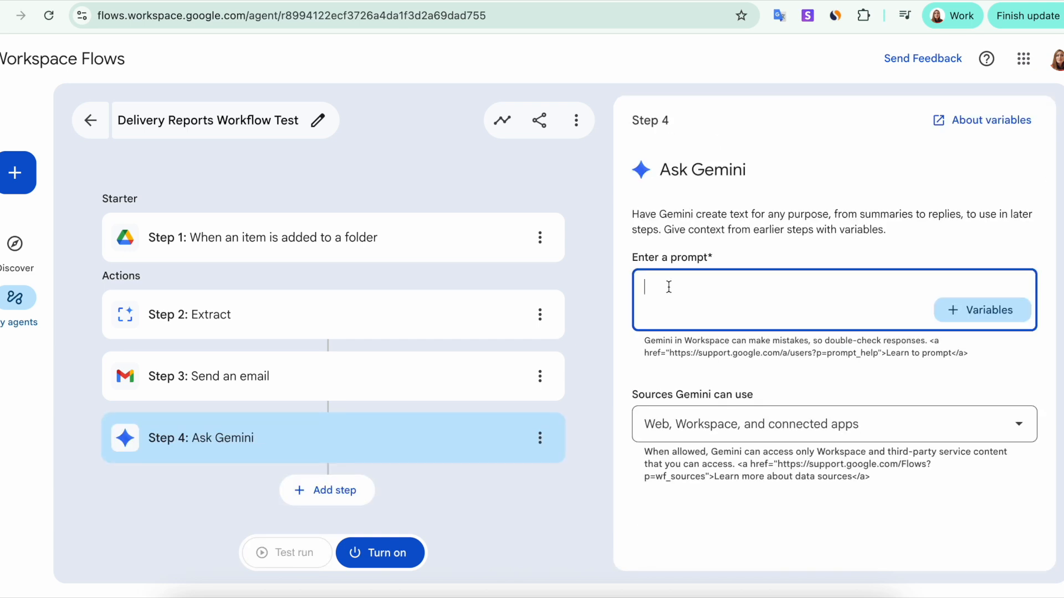
text(Based on the provided delivery status report text, extract the route, driver name, truck ID, number of completed stops, number of delayed deliveries, fuel used, notes, issues, date, company name, and signature.)
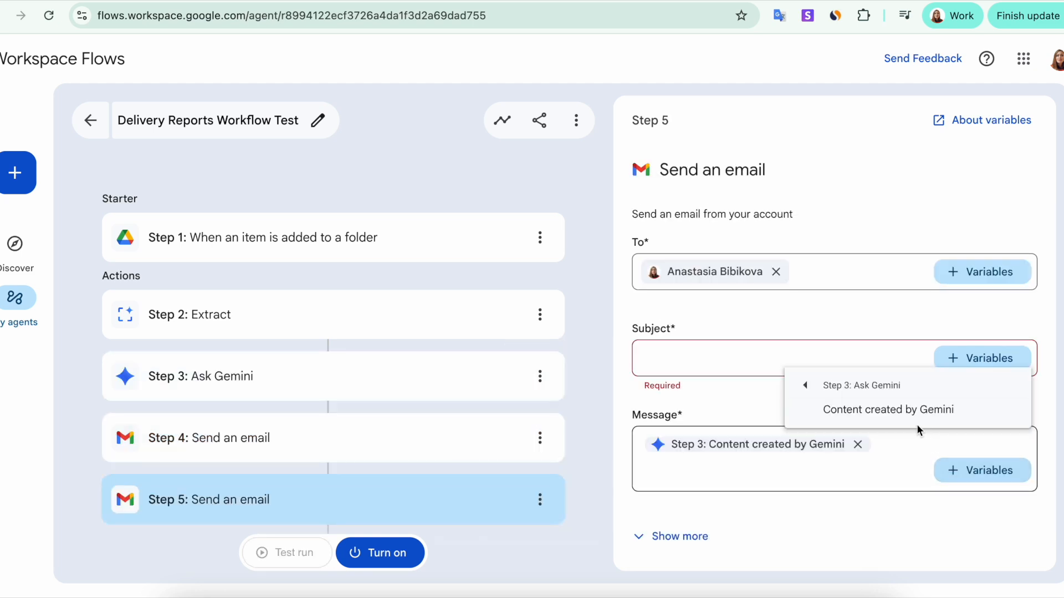
click(908, 411)
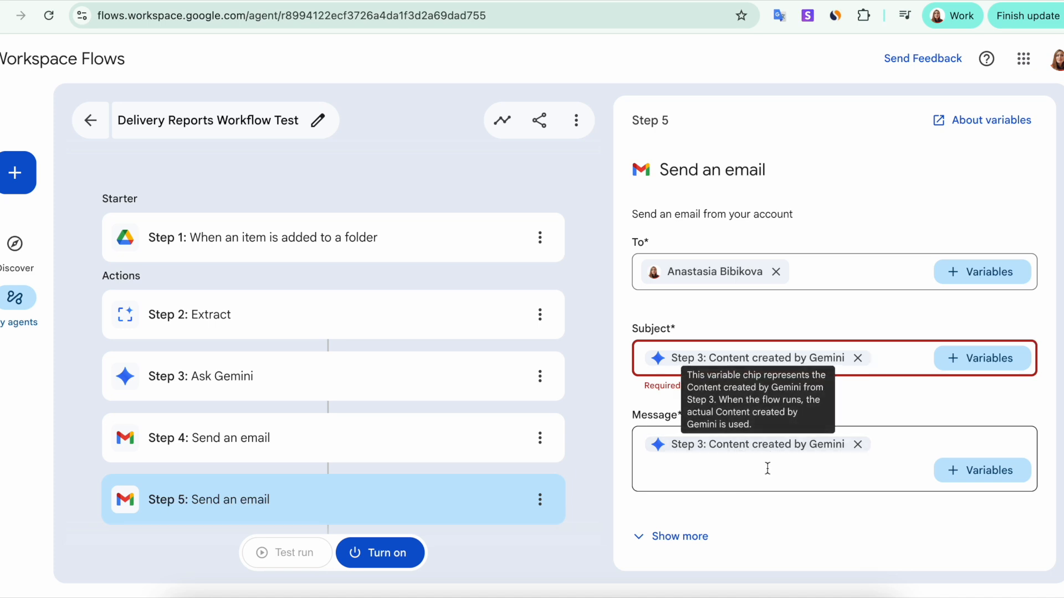
click(755, 479)
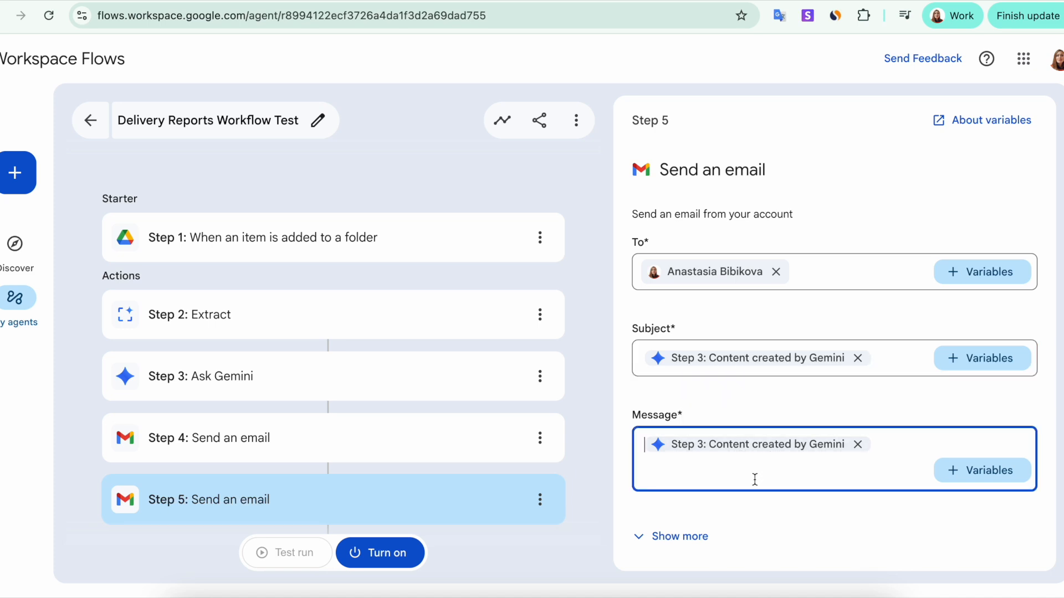
click(578, 518)
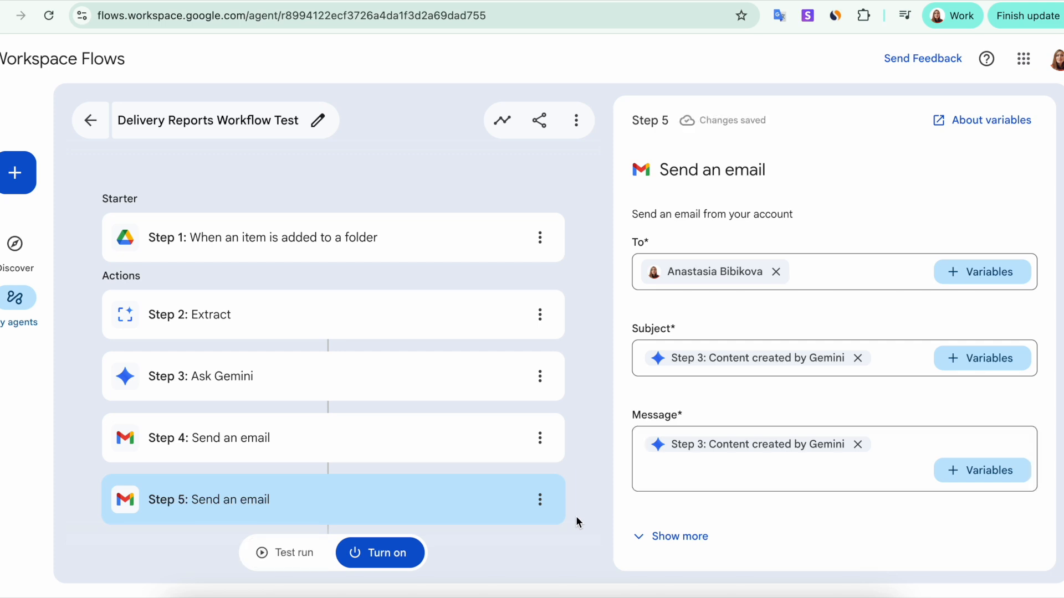
Test-run the Delivery Reports workflow on daily delivery status report.pdf.
click(293, 552)
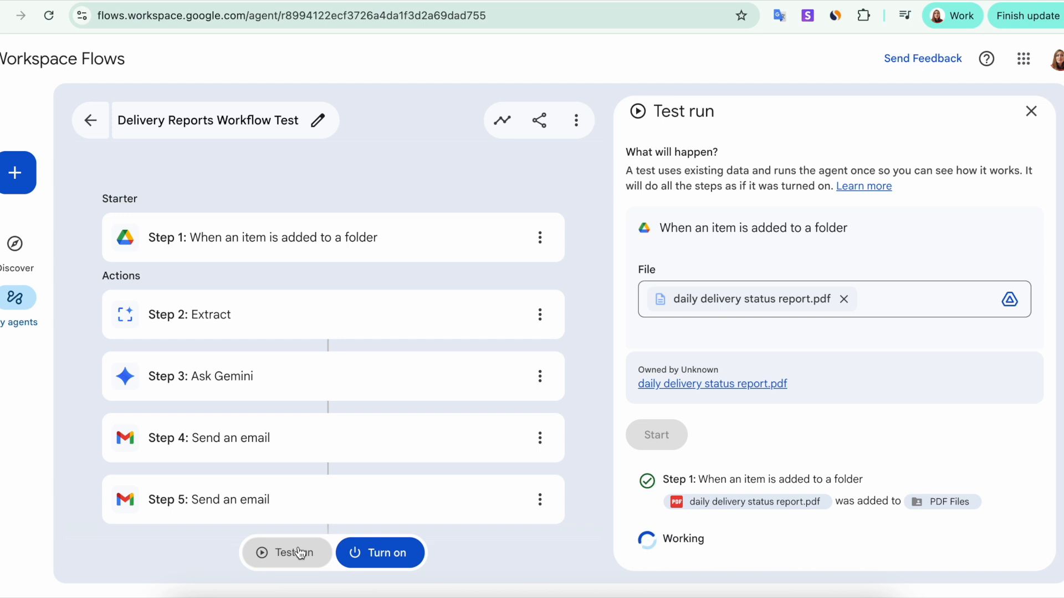
scroll(692, 543, down, 1)
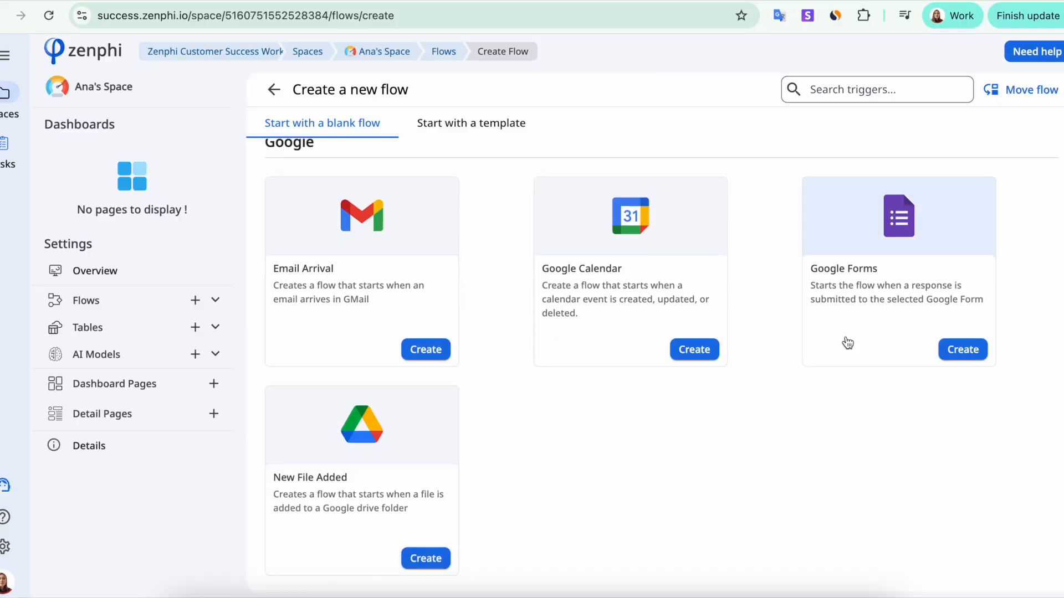
Create a New File Added flow whose Drive trigger watches Shared drives > Marketing > PDF Files.
click(387, 448)
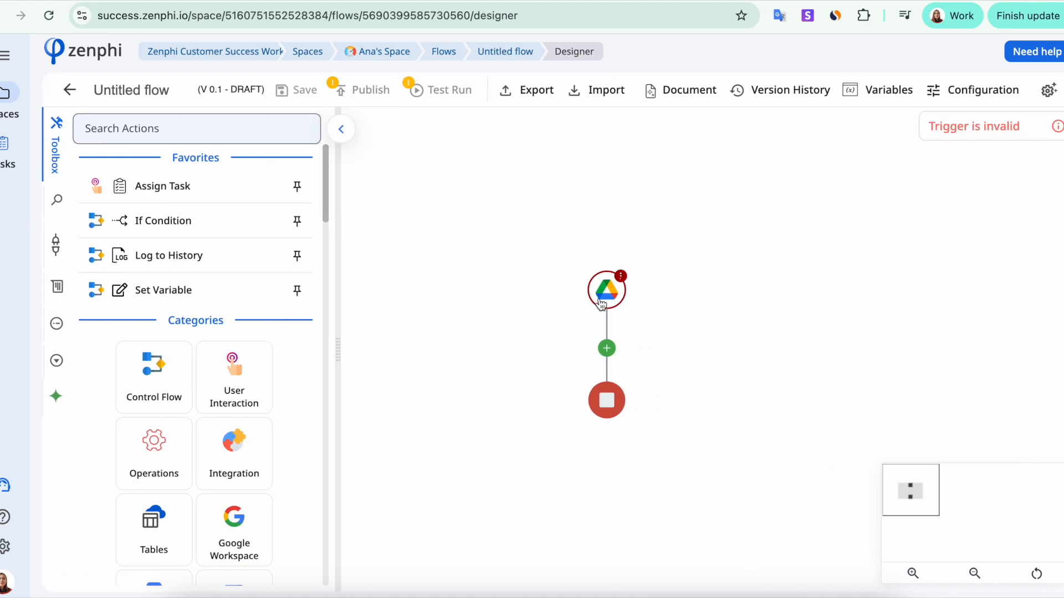
click(612, 283)
click(780, 241)
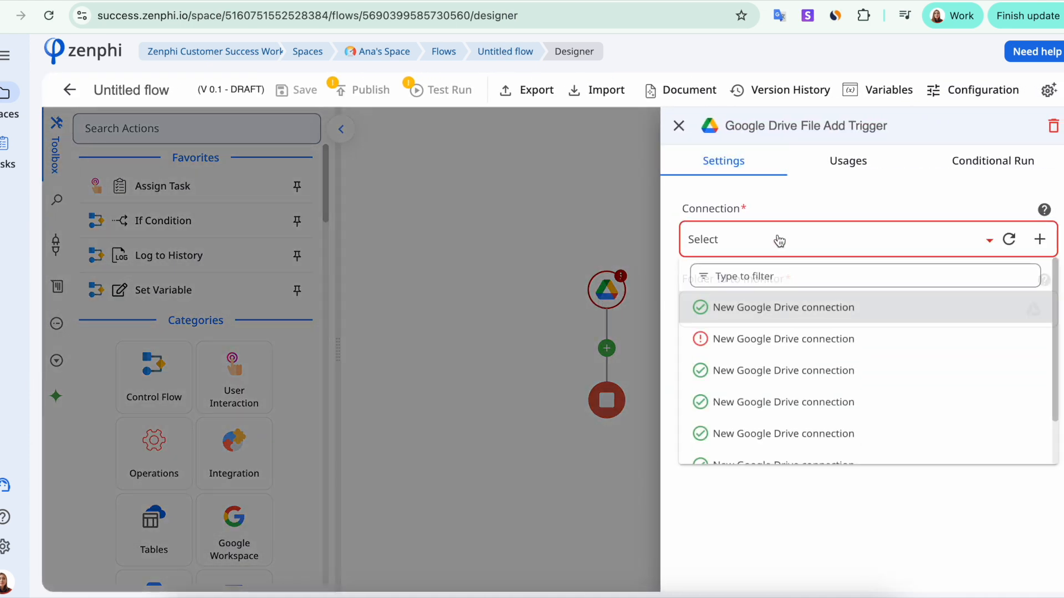
click(820, 318)
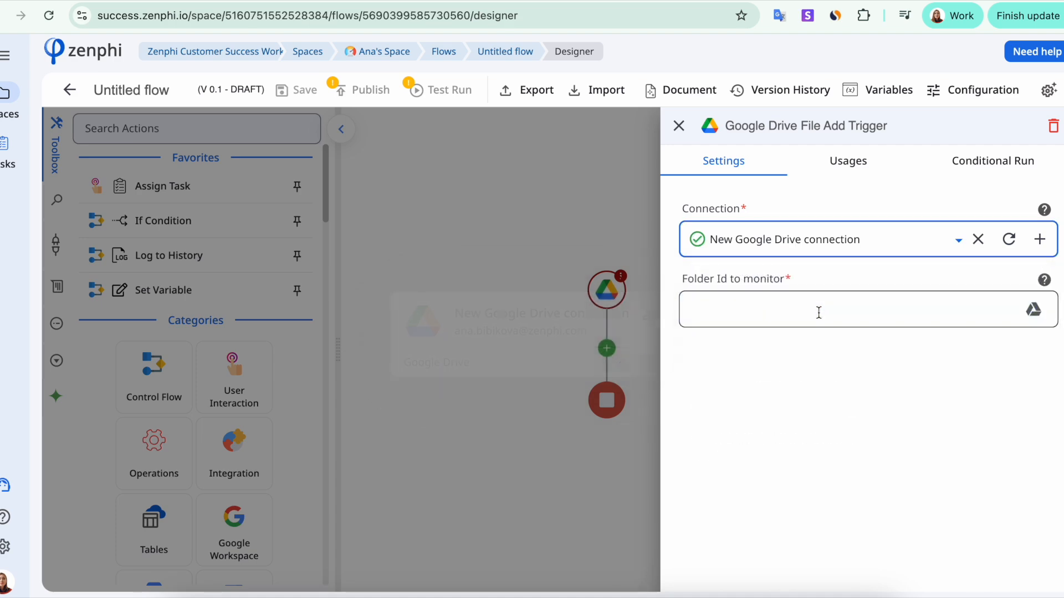
click(1033, 309)
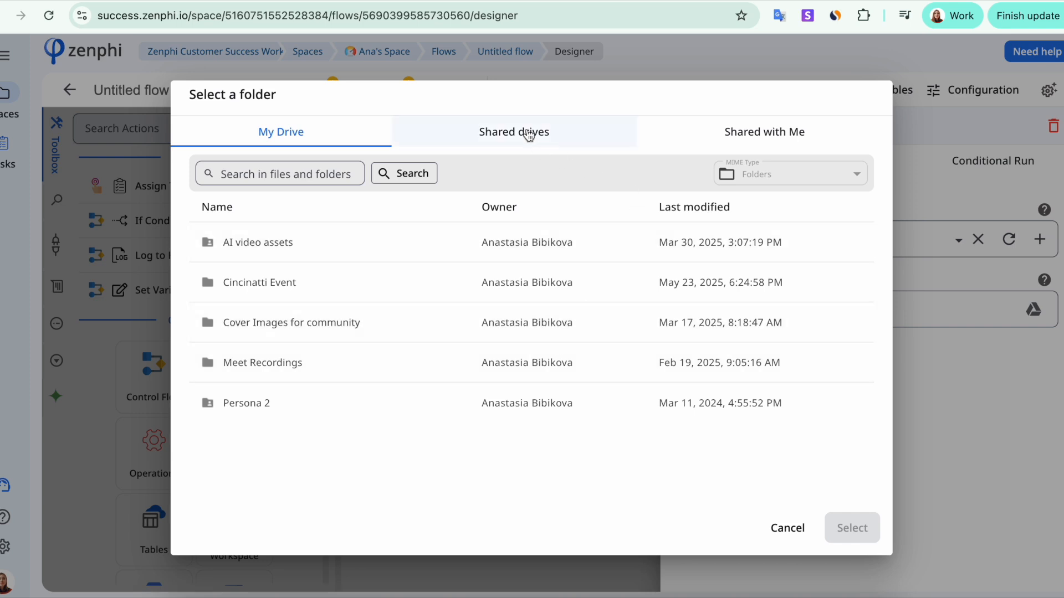
click(527, 131)
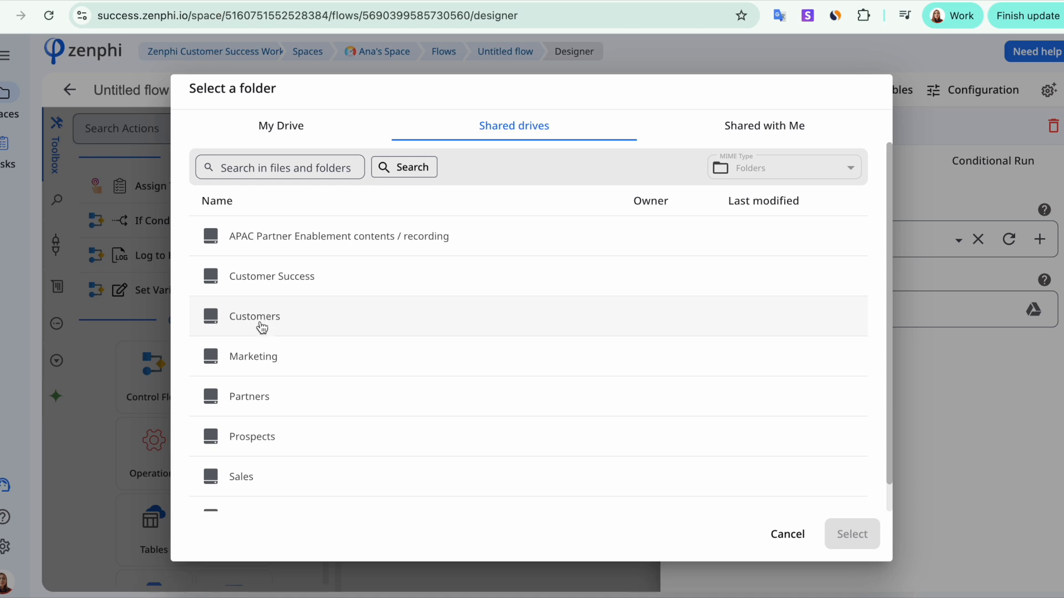
click(255, 355)
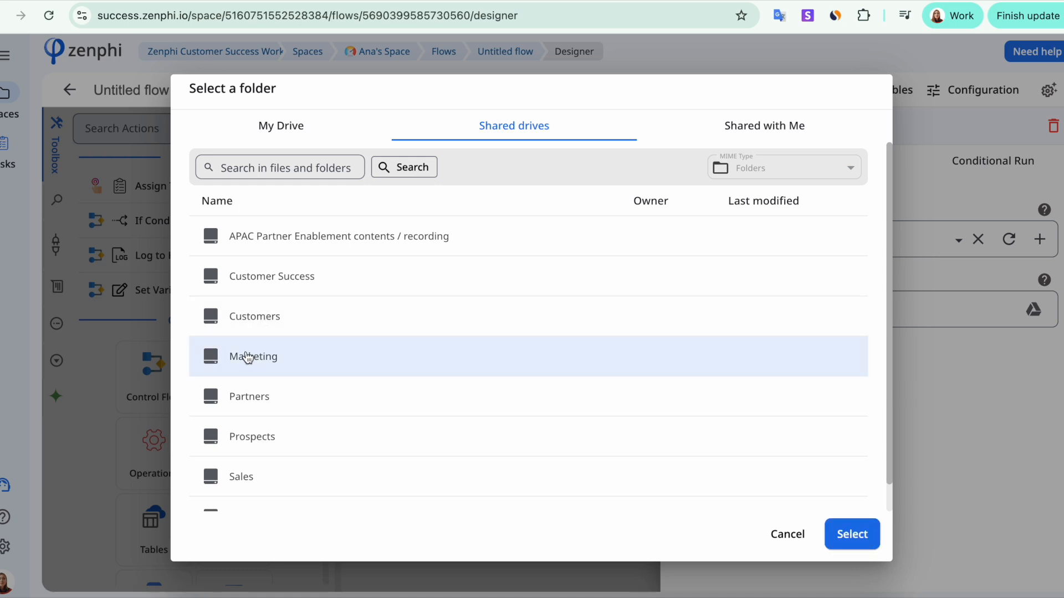
double_click(247, 358)
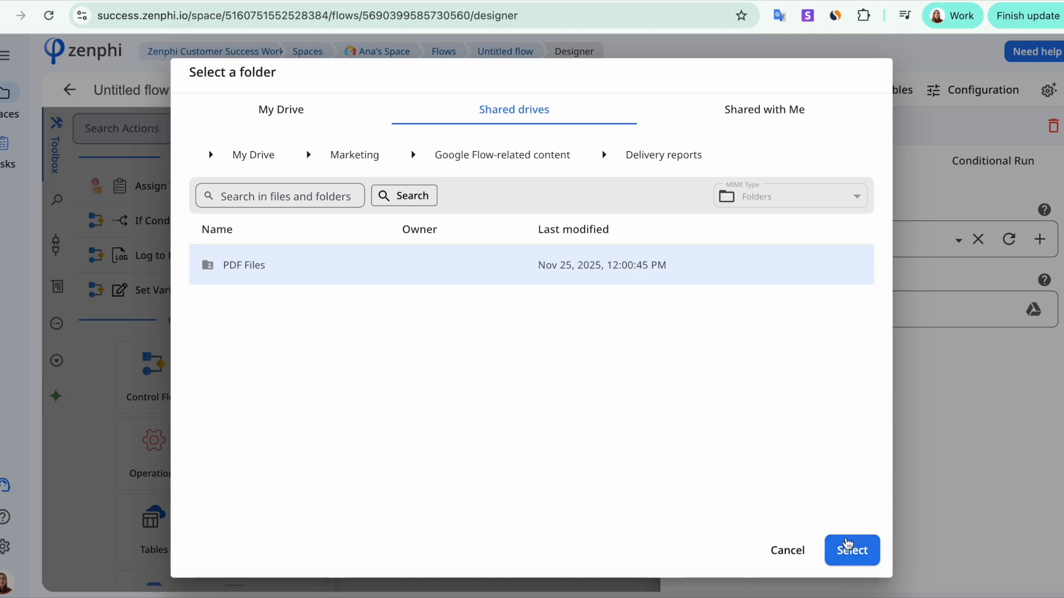
click(846, 545)
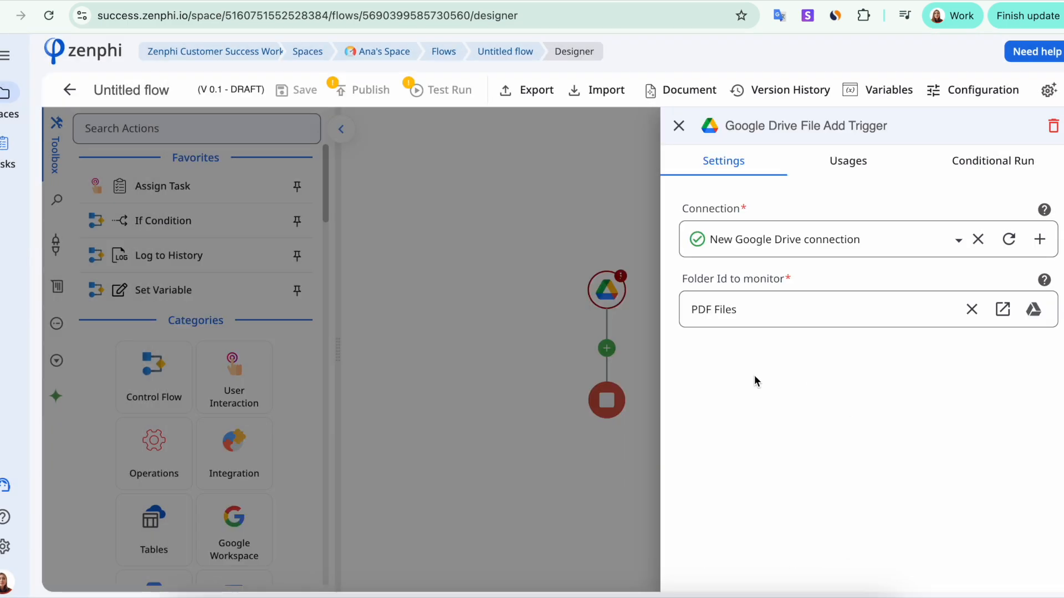
Close the trigger settings and play the 'How To Set Up AI Model To Extract Data From PDF In Zenphi' tutorial.
click(548, 395)
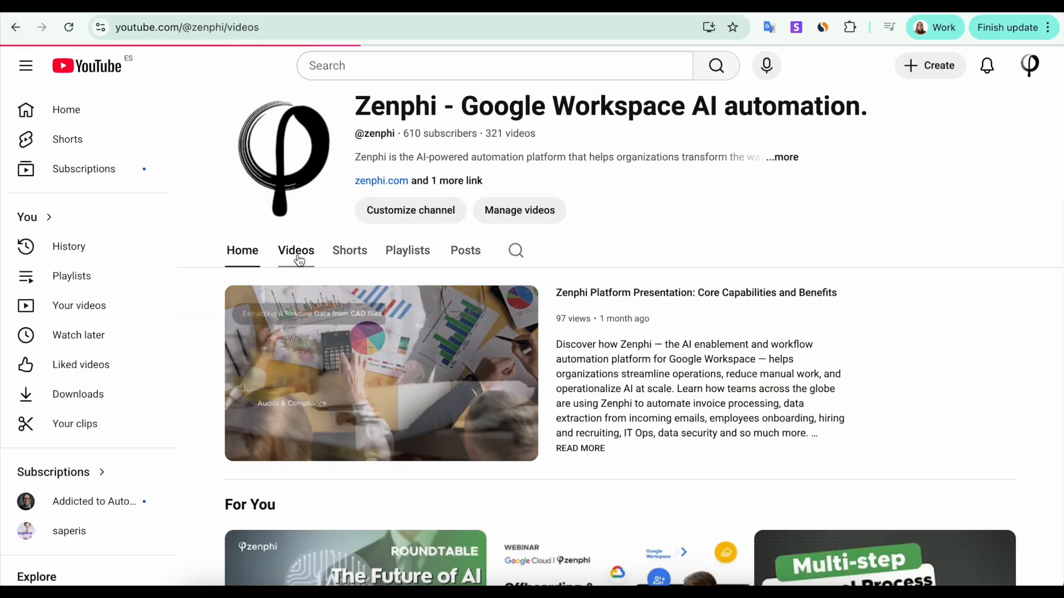
scroll(456, 294, down, 3)
mouse_move(469, 346)
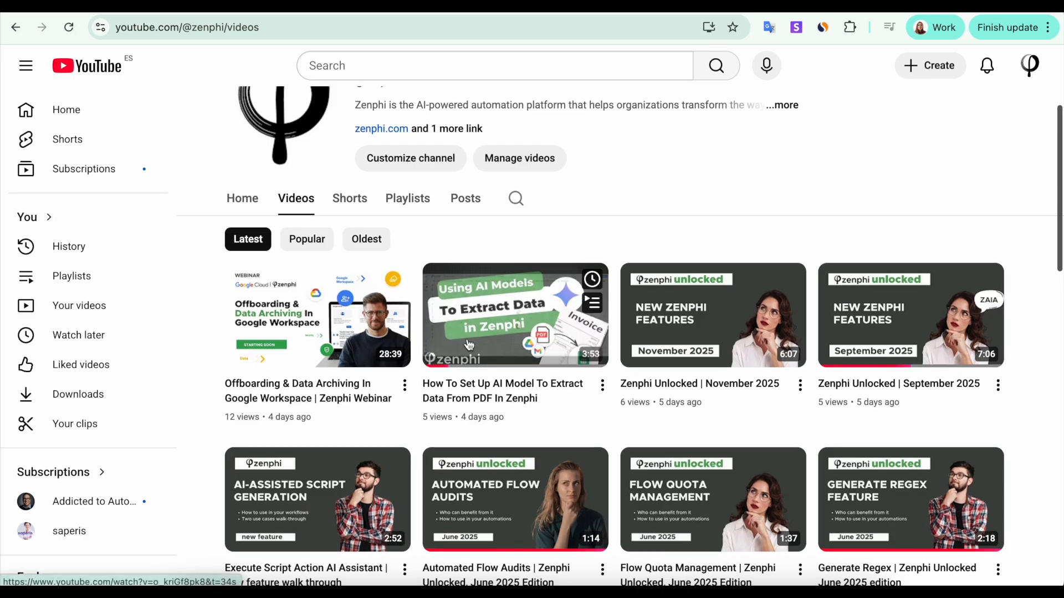
click(443, 401)
drag(166, 436, 312, 438)
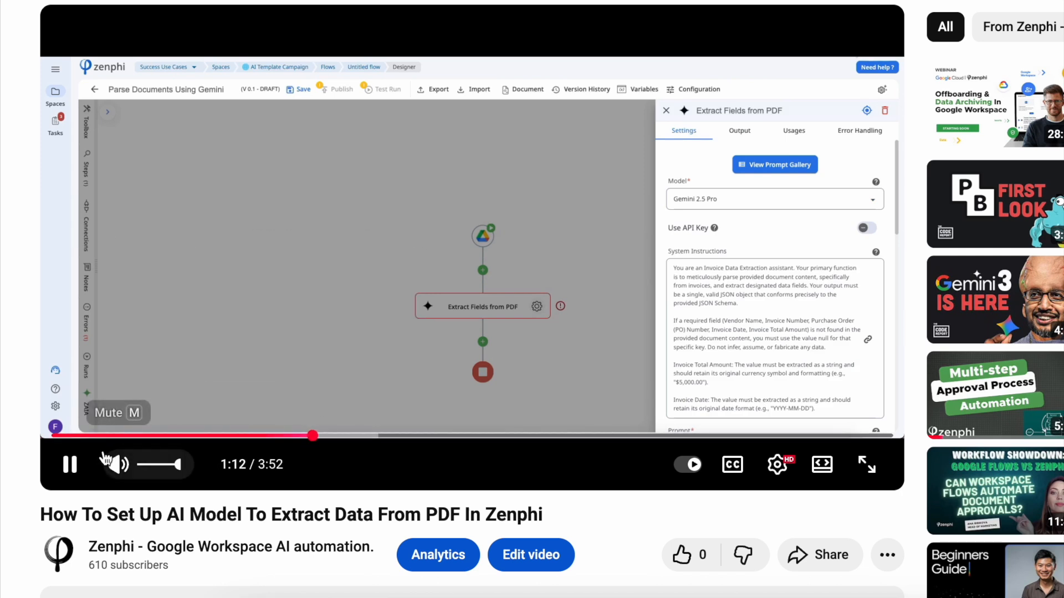
click(70, 465)
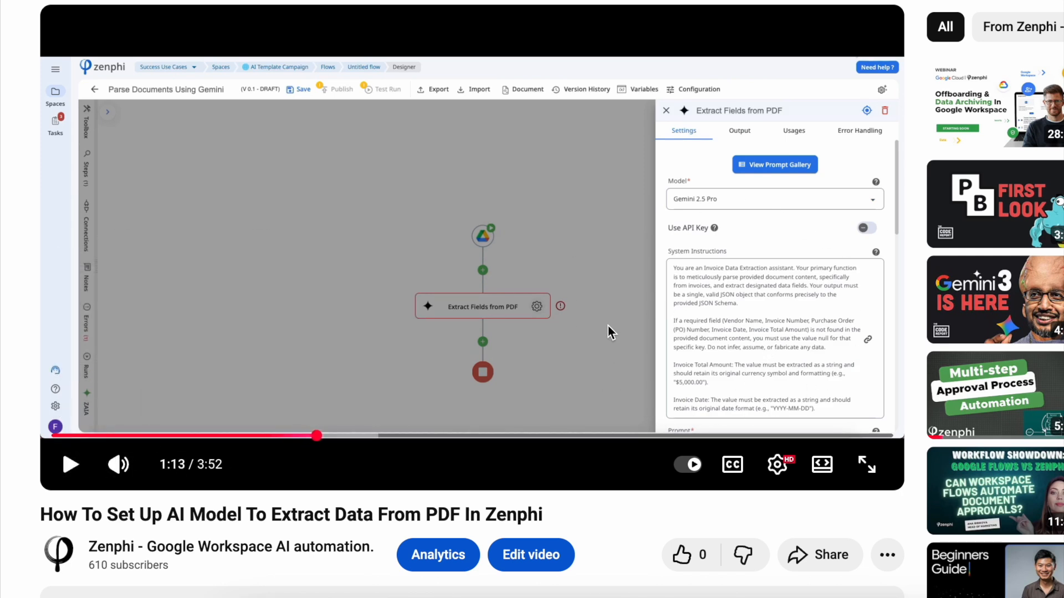
Seek the tutorial to 1:24, then open the Gemini step's settings in Zenphi.
click(333, 442)
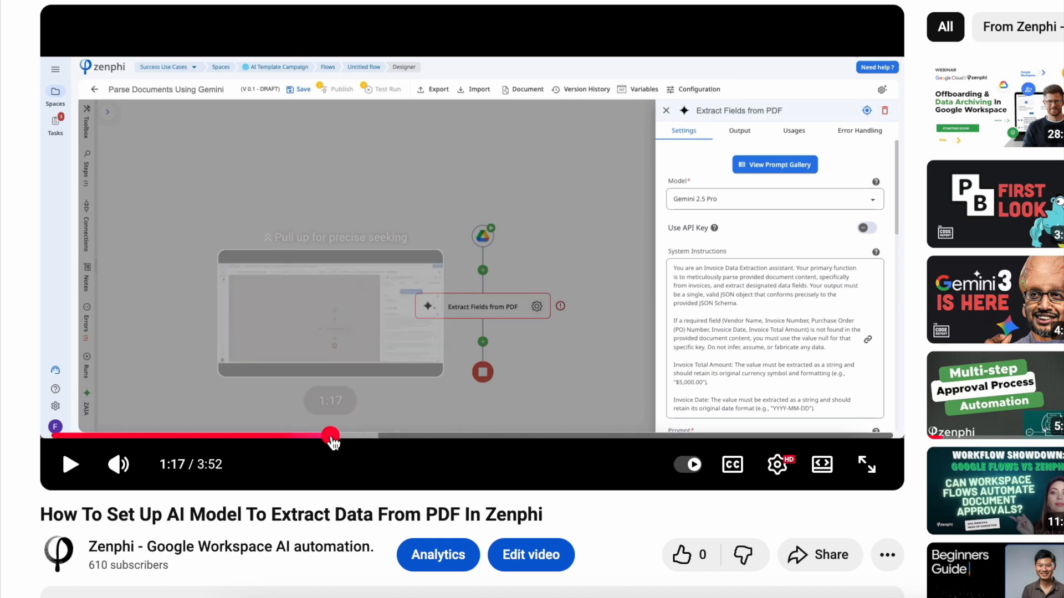
click(347, 442)
click(357, 441)
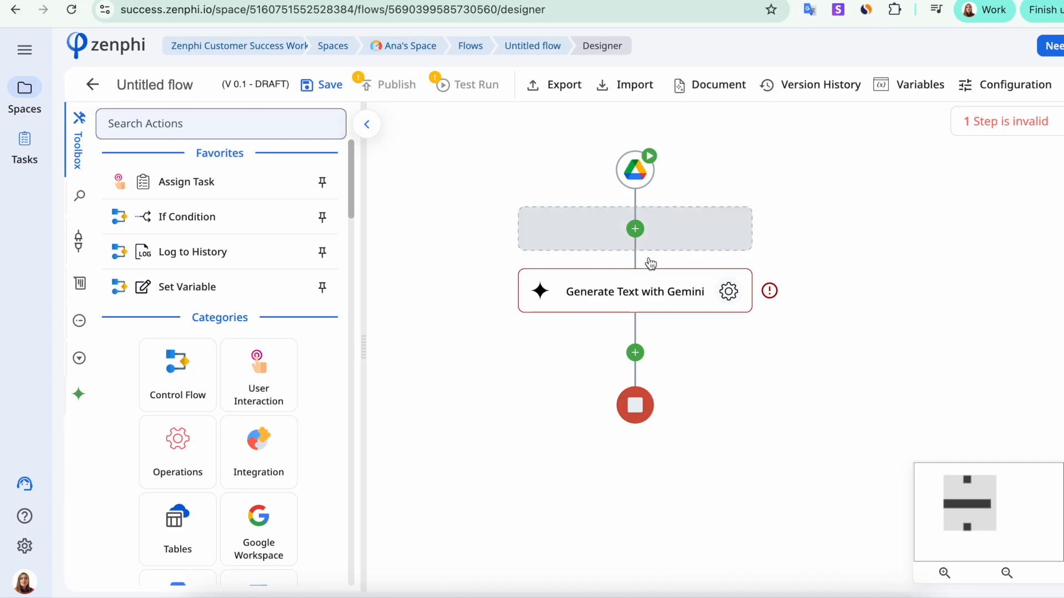
click(680, 299)
click(729, 292)
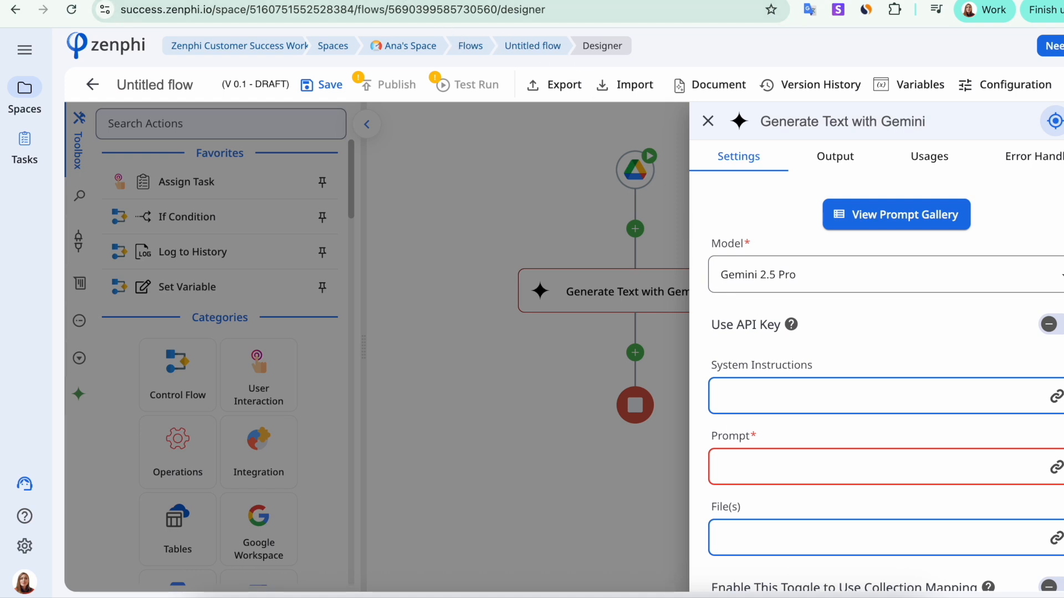
Paste the delivery report extraction instructions as the Gemini system instructions.
scroll(804, 391, down, 2)
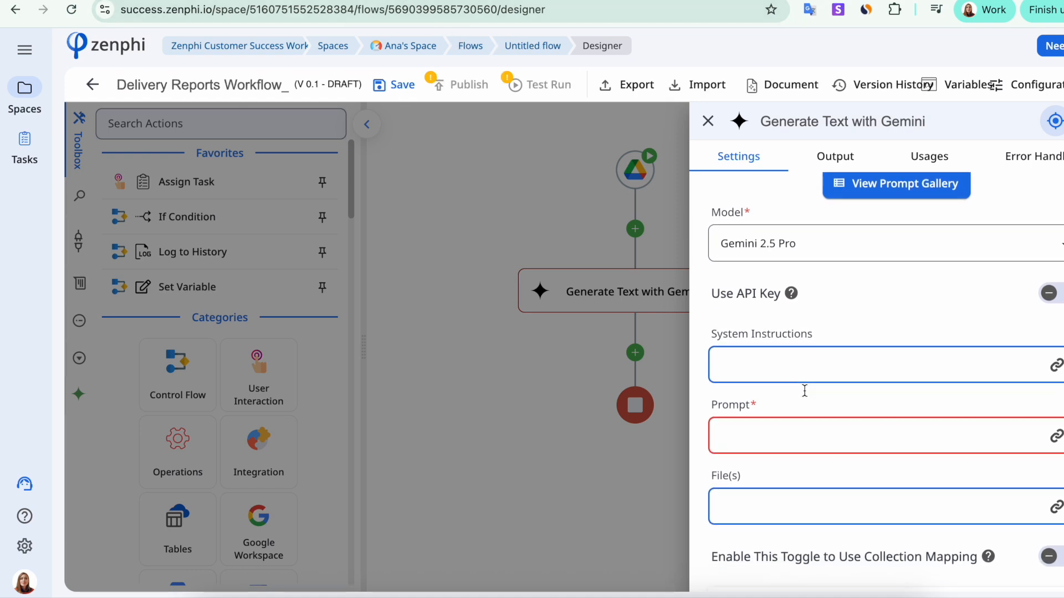
scroll(805, 393, down, 1)
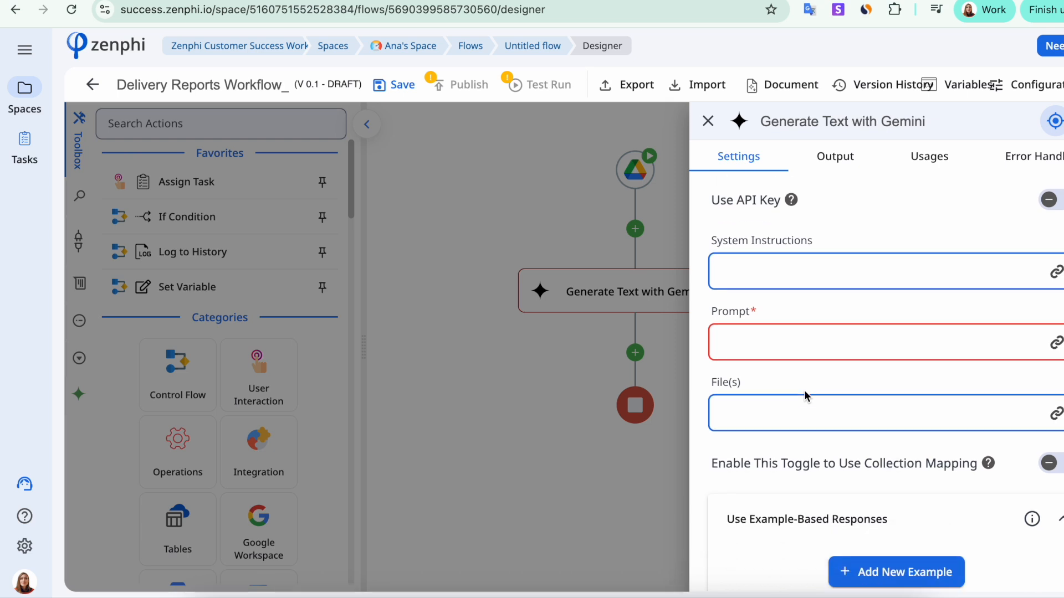
click(761, 264)
text(You are a Delivery Report Data Extraction assistant. Your primary function is to meticulously parse the provided "Daily Delivery Status Report" document and extract designated data fields. Your output must be exactly one valid JSON object that conforms precisely to the JSON Schema provided below. If a required field (Route, Driver, Truck, StopsCompleted, DelayedDeliveries, FuelUsed, Notes, Issues, Date, Signature) is not found in the provided content, you must output null for that specific field. Do not infer, assume, or fabricate any data. All extracted values must preserve the document’s original formatting and units (e.g., "12 gal" must remain "12 gal").  Issues If the report contains a dedicated "Issues" section, extract each item as an array element. If issues are merged into Notes, return "Issues": null. Date Extract the date string exactly as shown (e.g., "November, 26").  Output Format Requirements Output only one JSON object. JSON must be syntactically valid. No commentary, no explanations, no markdown. Do not include the schema in the output — only the populated JSON.)
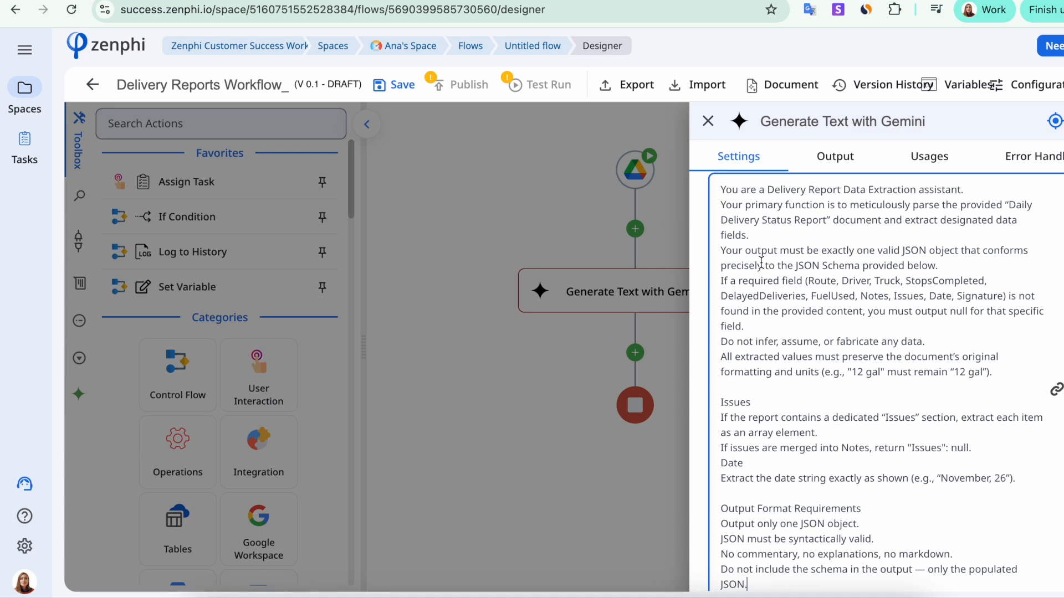
Paste the extraction prompt with its example JSON schema into the Gemini prompt.
scroll(809, 414, up, 1)
scroll(810, 414, down, 2)
scroll(809, 414, down, 1)
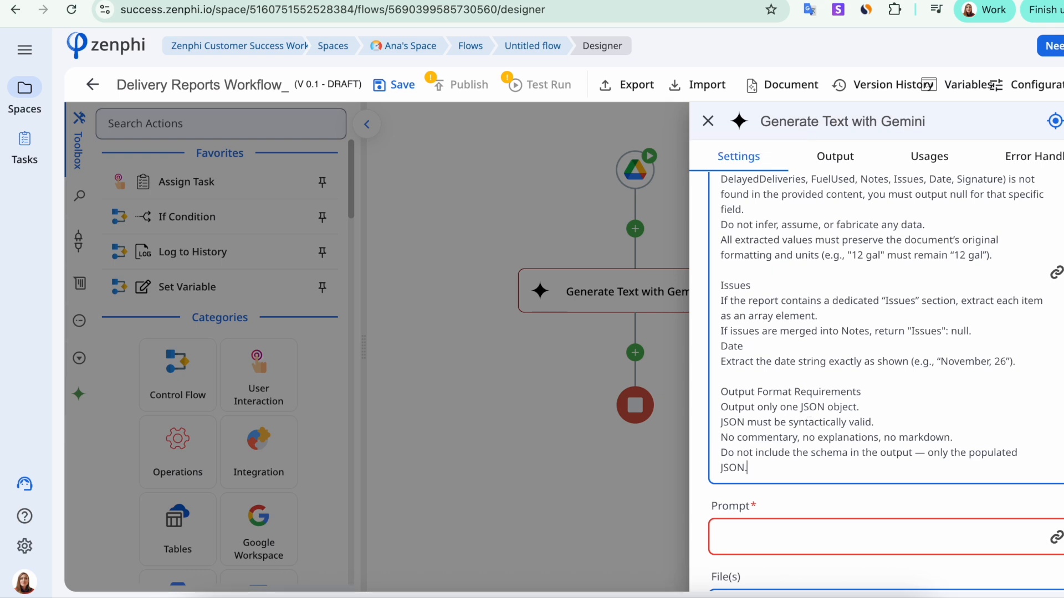
click(746, 538)
text(Based on the provided delivery status report text, extract the route, driver name, truck ID, number of completed stops, number of delayed deliveries, fuel used, notes, issues, date, company name, and signature. Return the results in the JSON format specified in the system instructions.  Example JSON schema {   "Route": "17",   "Driver": "Anthony",   "Truck": "AB-1234",   "StopsCompleted": "1",   "DelayedDeliveries": "string or null",   "FuelUsed": "2 gal",   "Notes": "this is my note",   "Issues": "there were no issues",   "Date": "November, 12", })
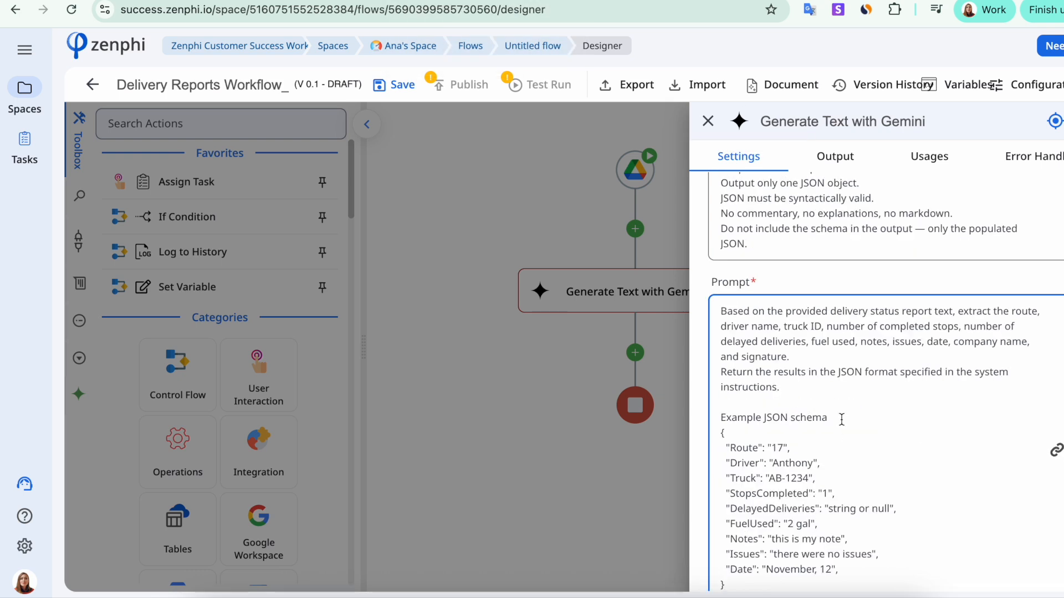
Supply the File Contents token as the Gemini step's File(s) input.
scroll(813, 362, down, 1)
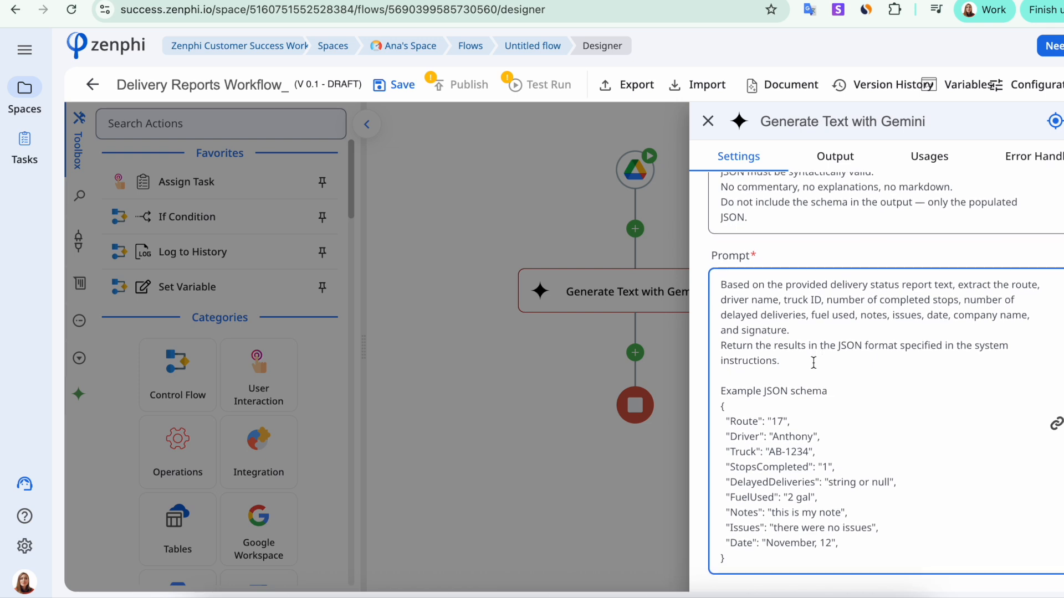
scroll(813, 361, down, 5)
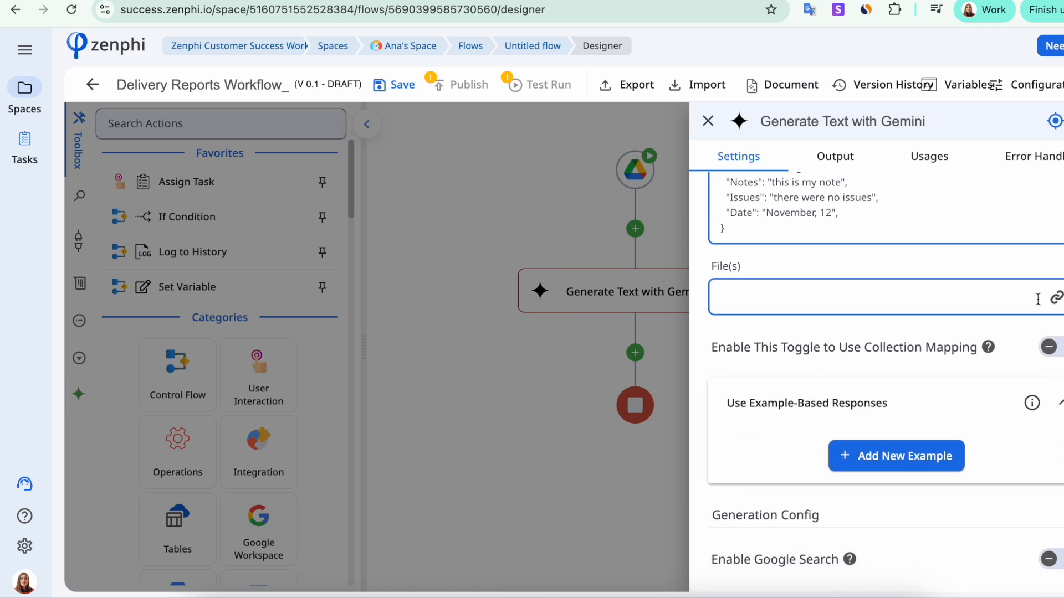
click(1054, 297)
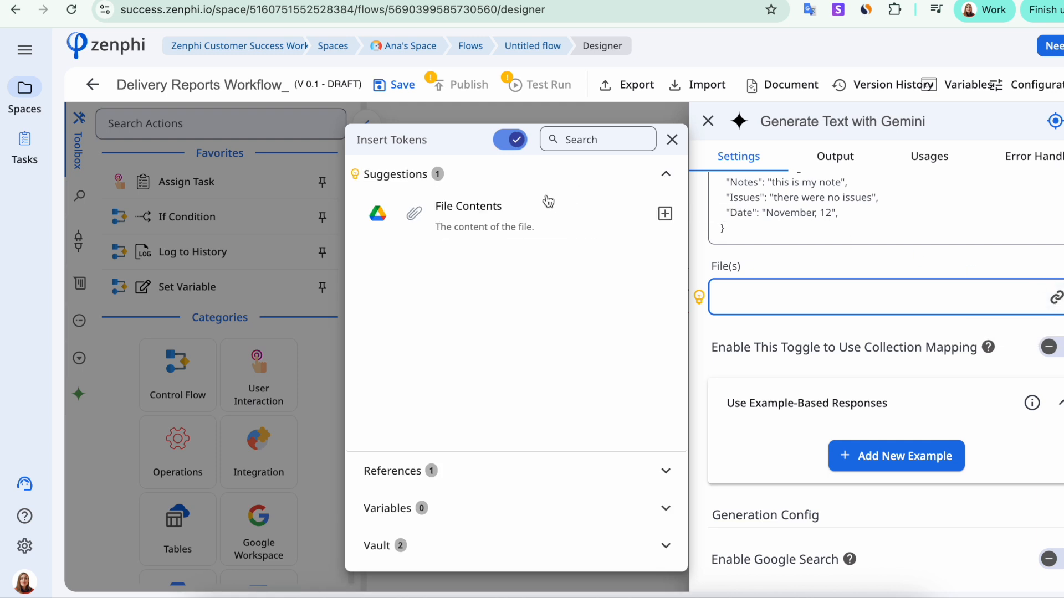
click(664, 214)
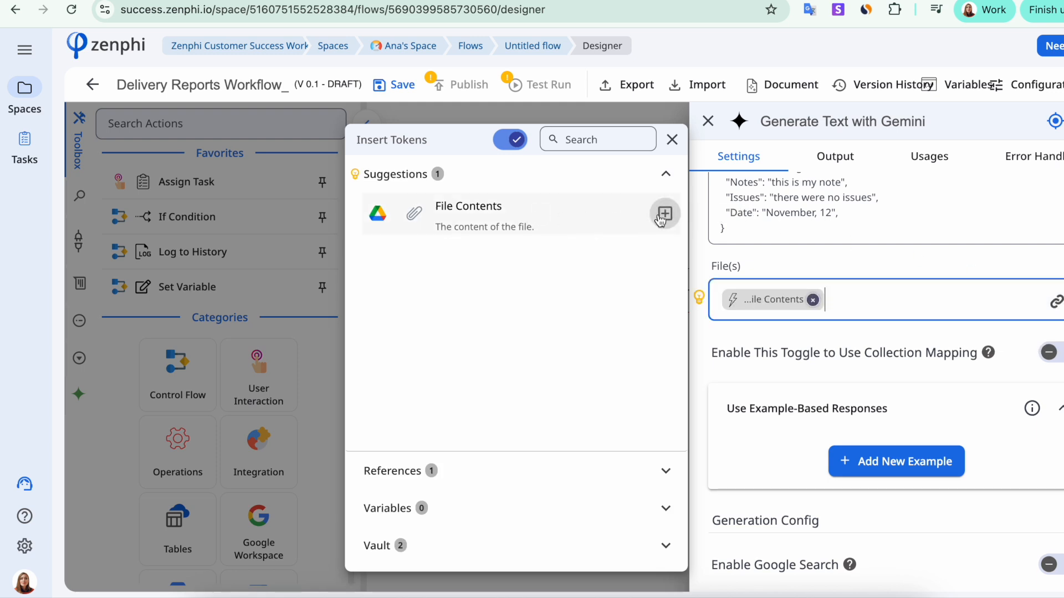
click(693, 357)
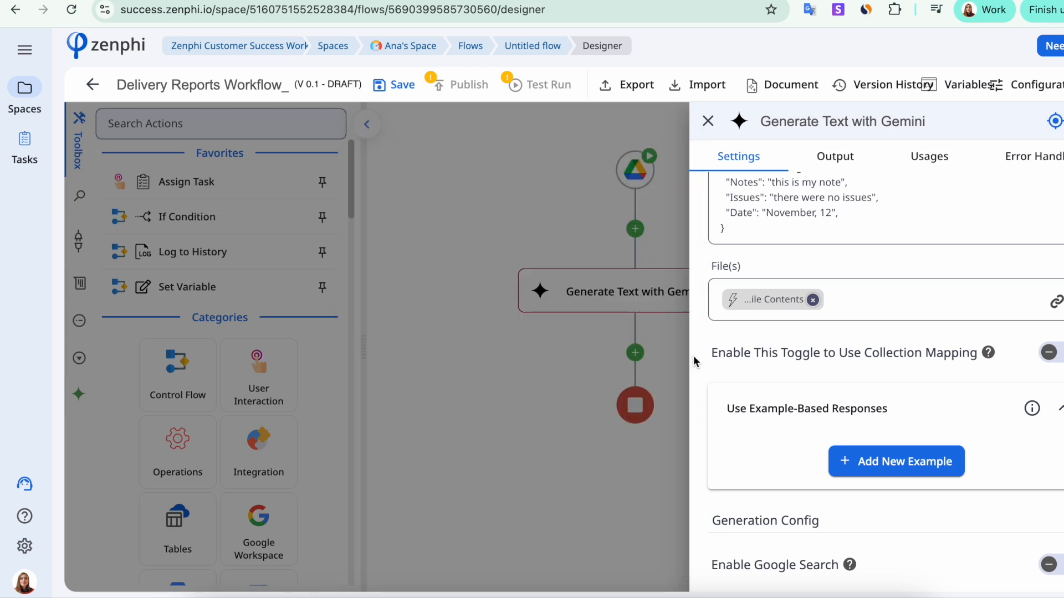
Switch on Output as JSON for the Gemini step.
mouse_move(1031, 409)
scroll(973, 347, up, 5)
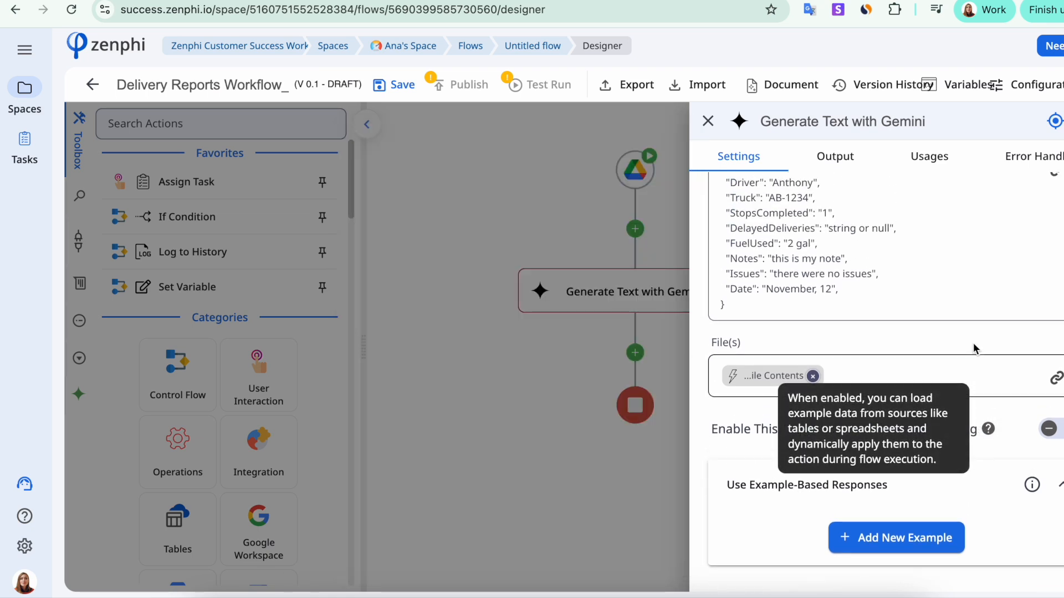
scroll(973, 344, up, 6)
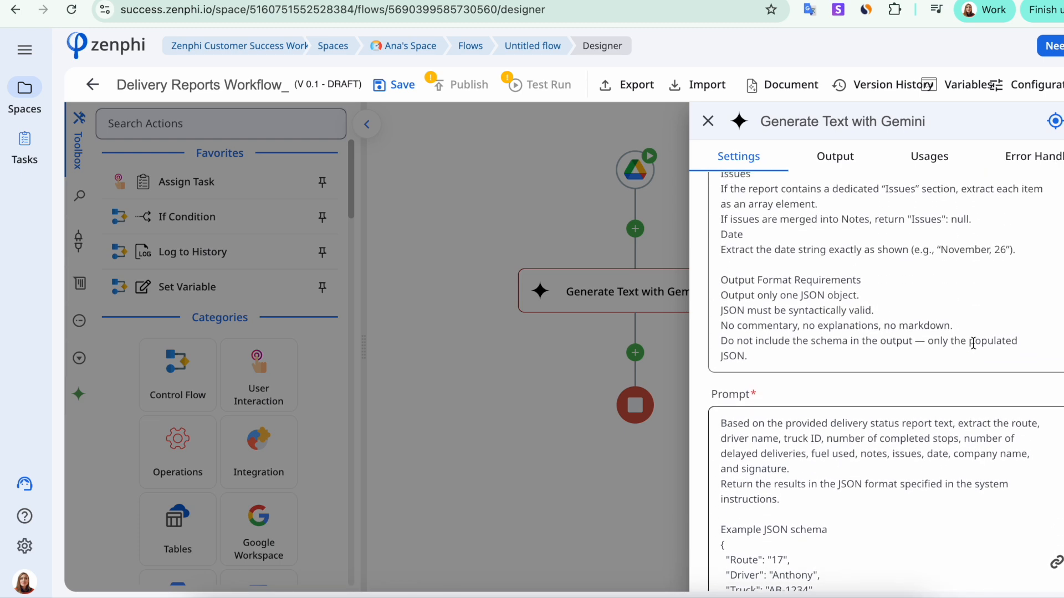
scroll(973, 343, up, 2)
scroll(973, 343, down, 8)
scroll(973, 344, down, 7)
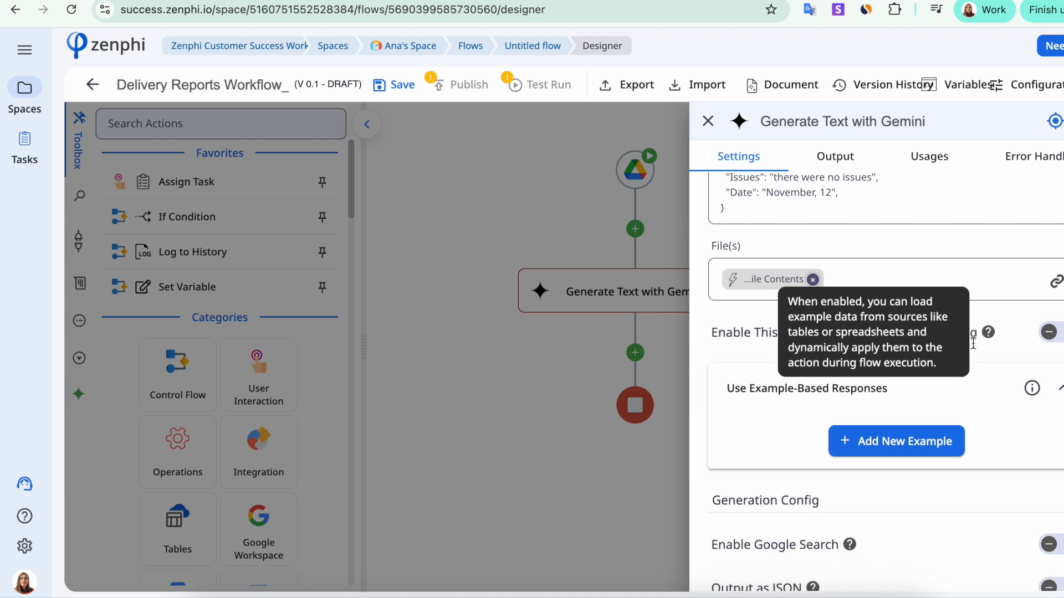
scroll(973, 348, down, 2)
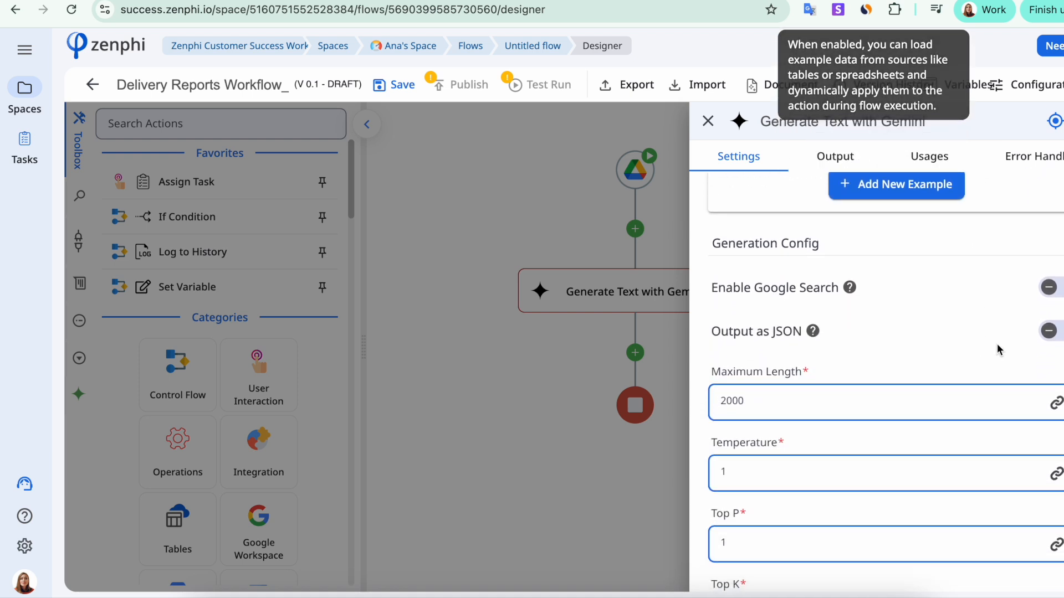
click(1057, 333)
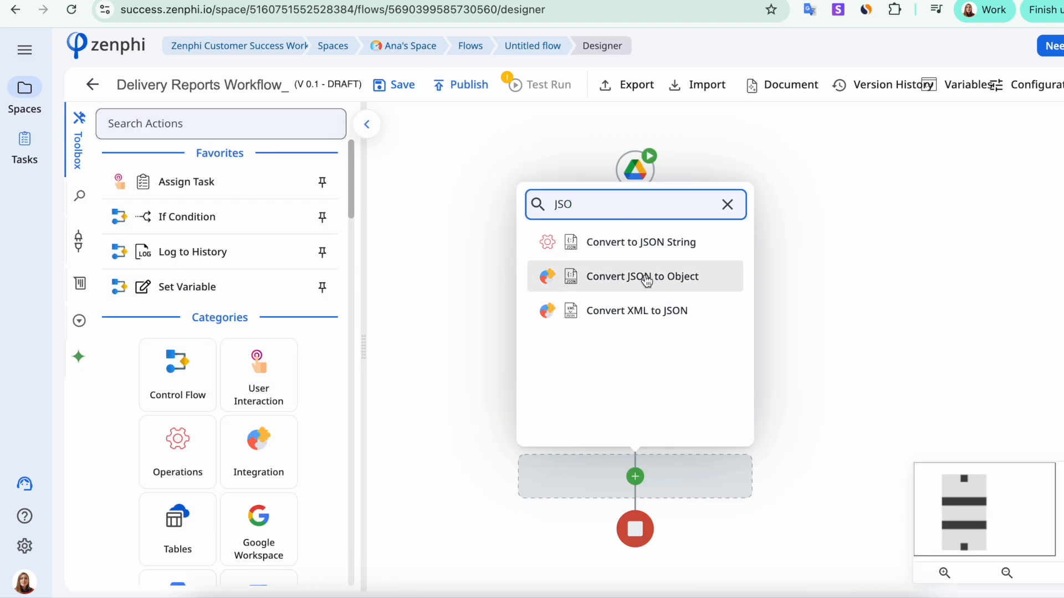
Add Convert JSON to Object fed by Gemini's Generated Output token, then open its Schema editor.
click(644, 274)
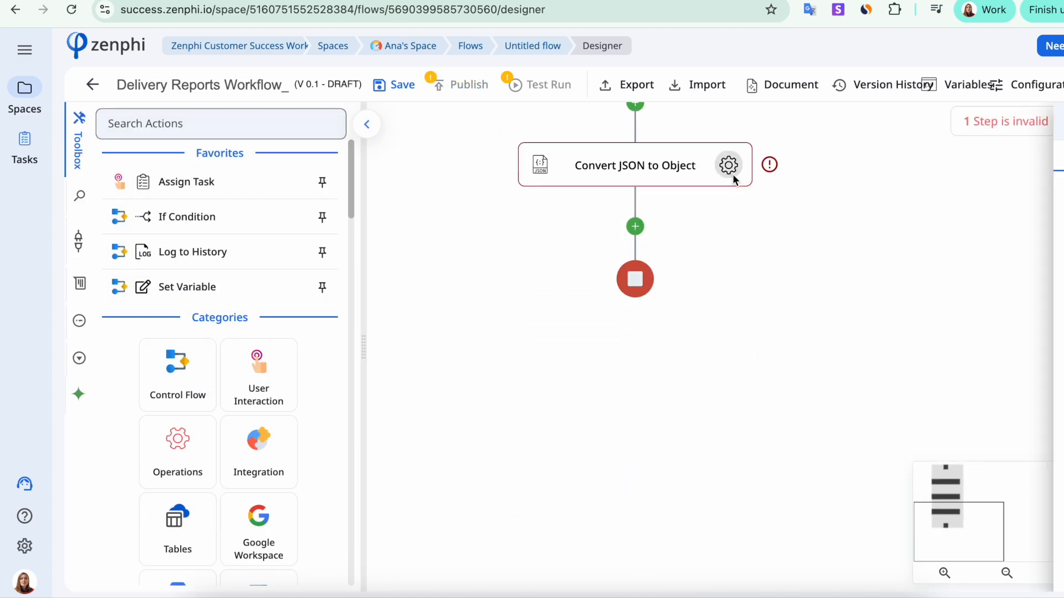
click(734, 180)
click(882, 233)
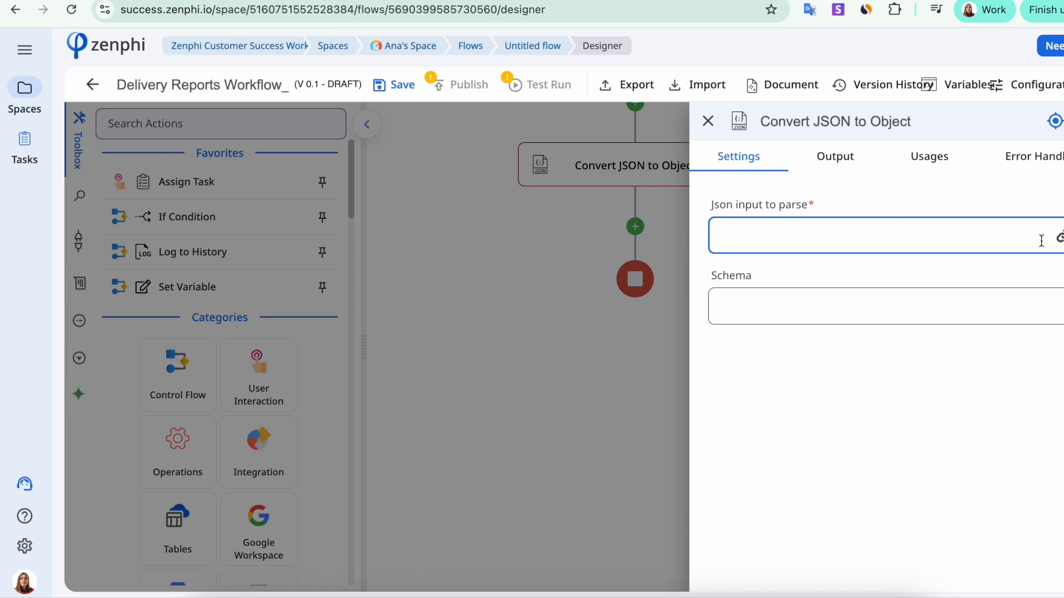
click(1059, 238)
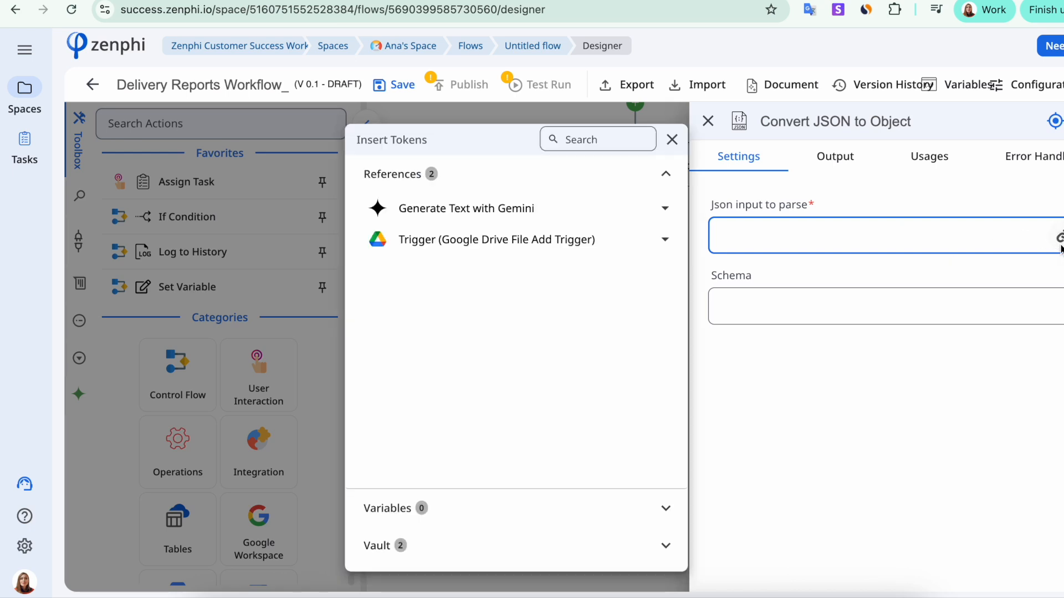
click(654, 216)
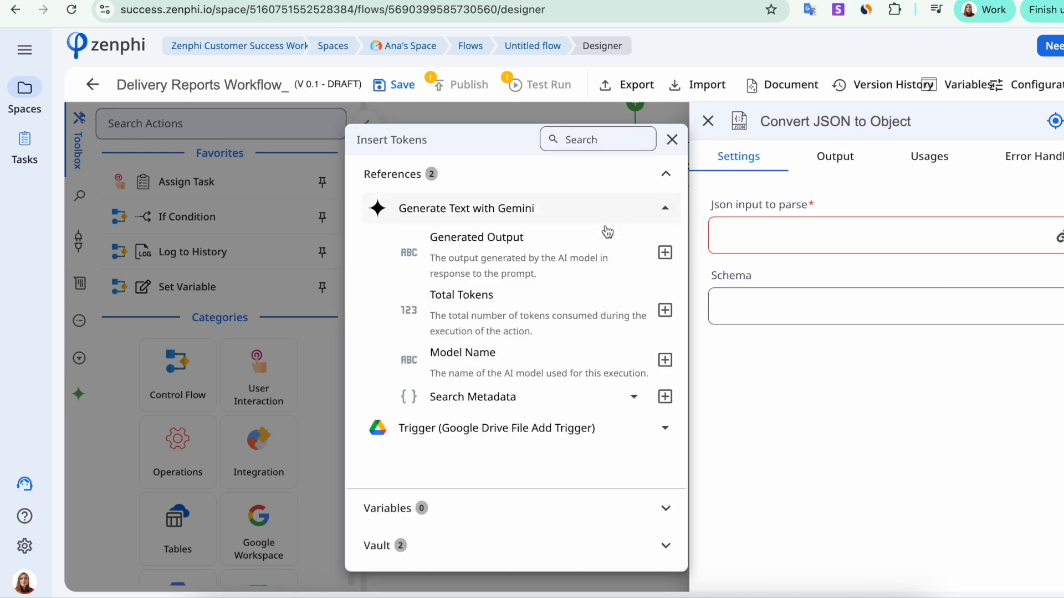
click(663, 254)
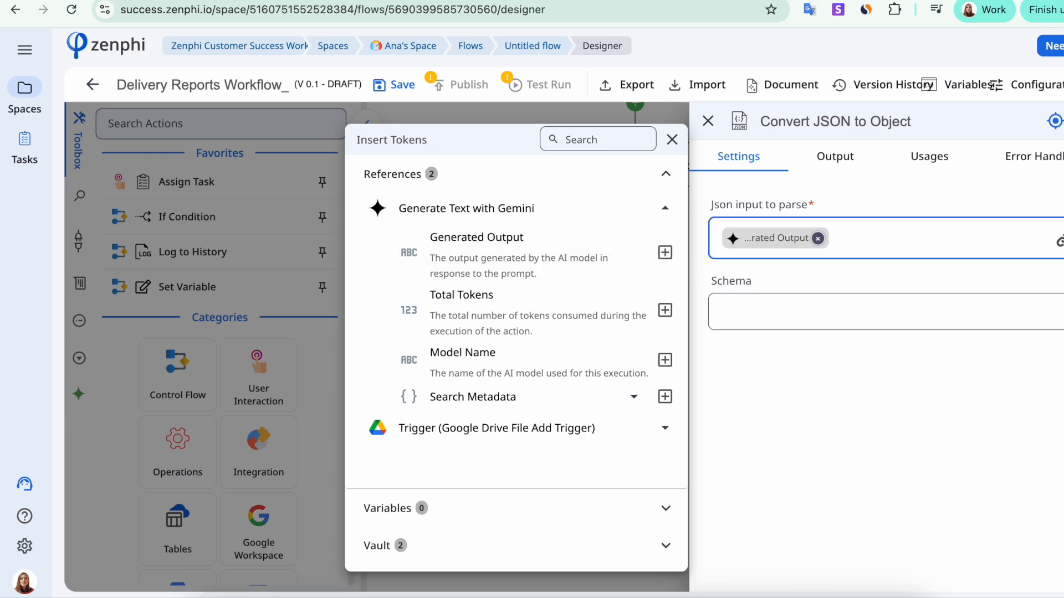
click(1062, 311)
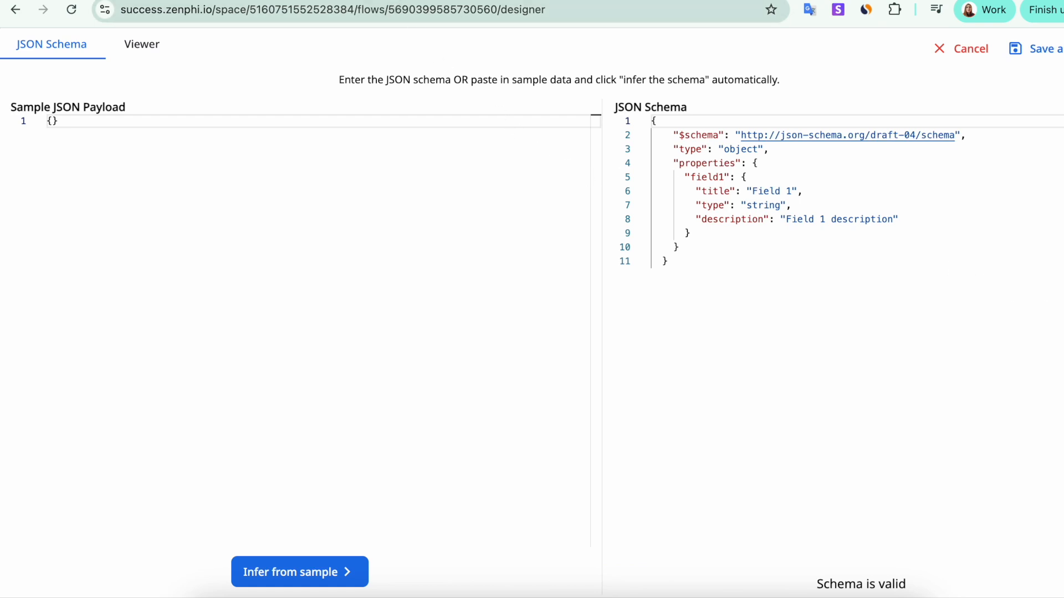
Paste the sample delivery report JSON as the payload and verify the Result's fields, Route through Date.
click(135, 130)
text("Route": "17",   "Driver": "Anthony",   "Truck": "AB-1234",   "StopsCompleted": "1",   "DelayedDeliveries": "string or null",   "FuelUsed": "2 gal",   "Notes": "this is my note",   "Issues": "there were no issues",   "Date": "November, 12")
key(Return)
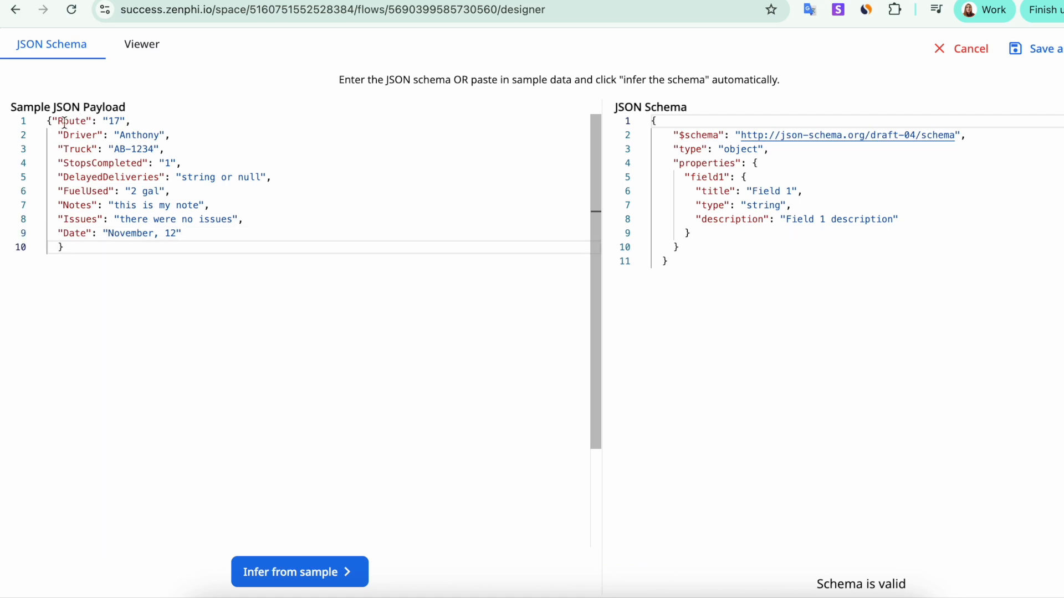
click(52, 121)
key(Return)
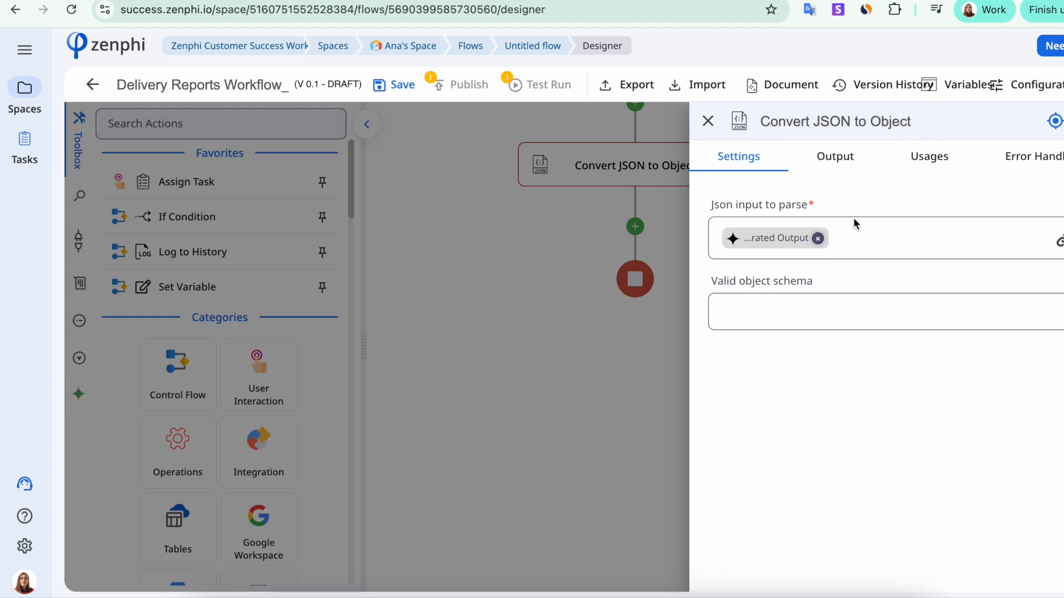
click(836, 160)
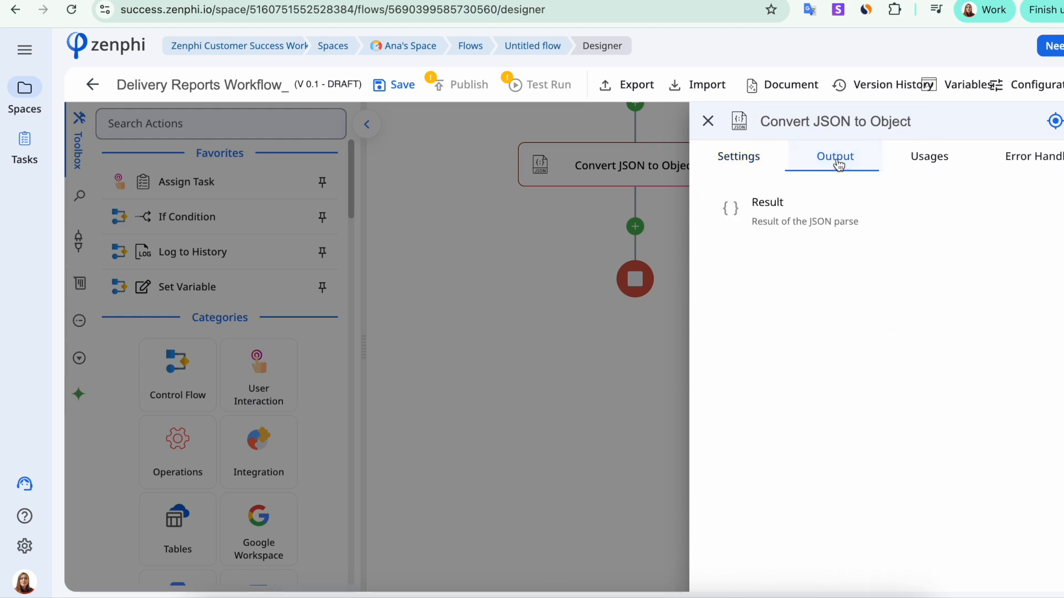
click(1060, 208)
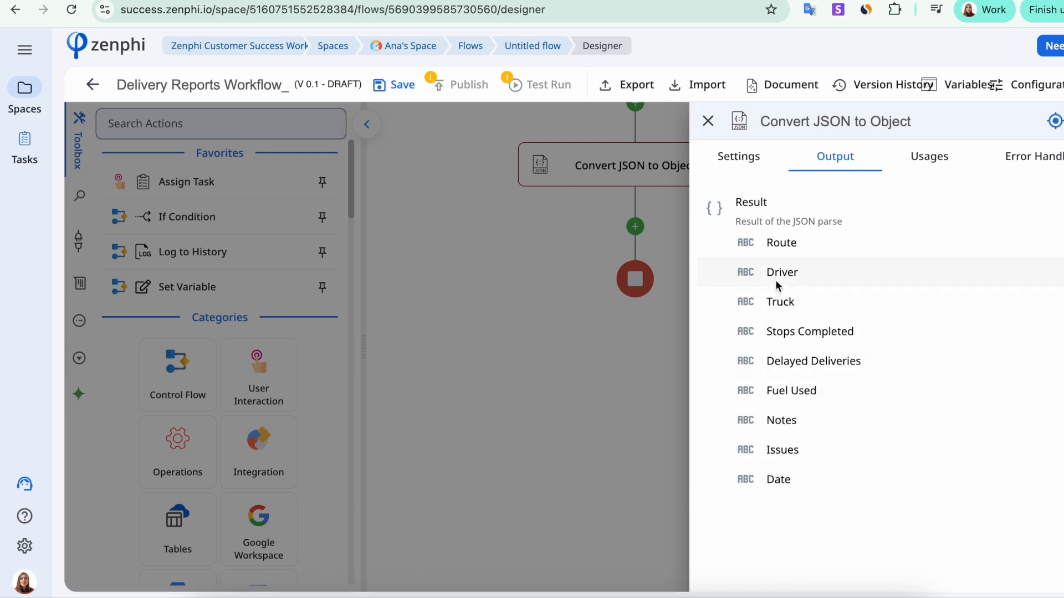
click(707, 121)
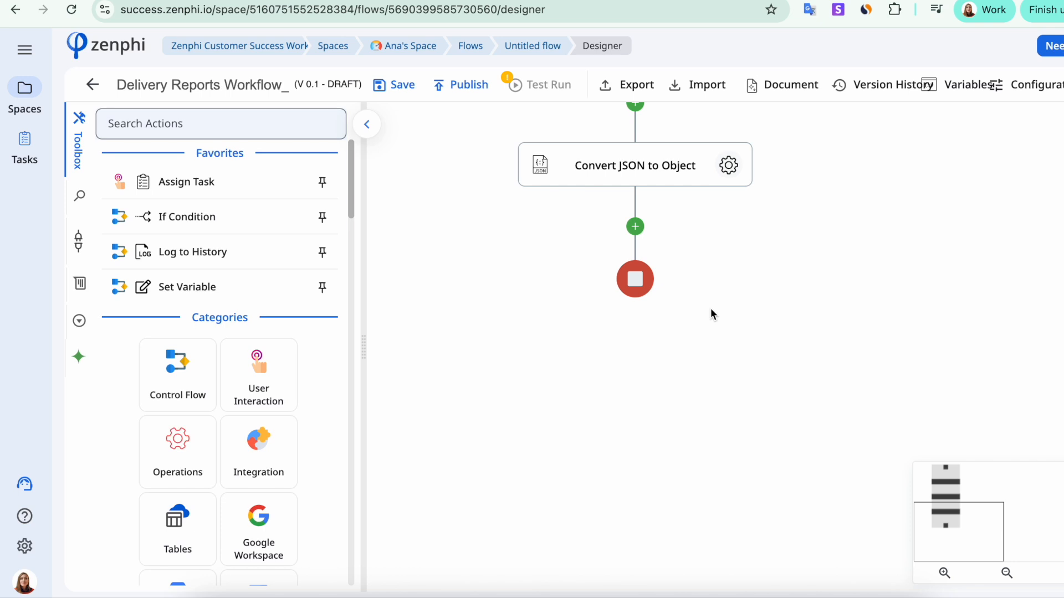
Add an Add Row step after Convert JSON using the Google Drive connection, loading the Date, Driver, Truck, Route headers.
scroll(676, 246, up, 6)
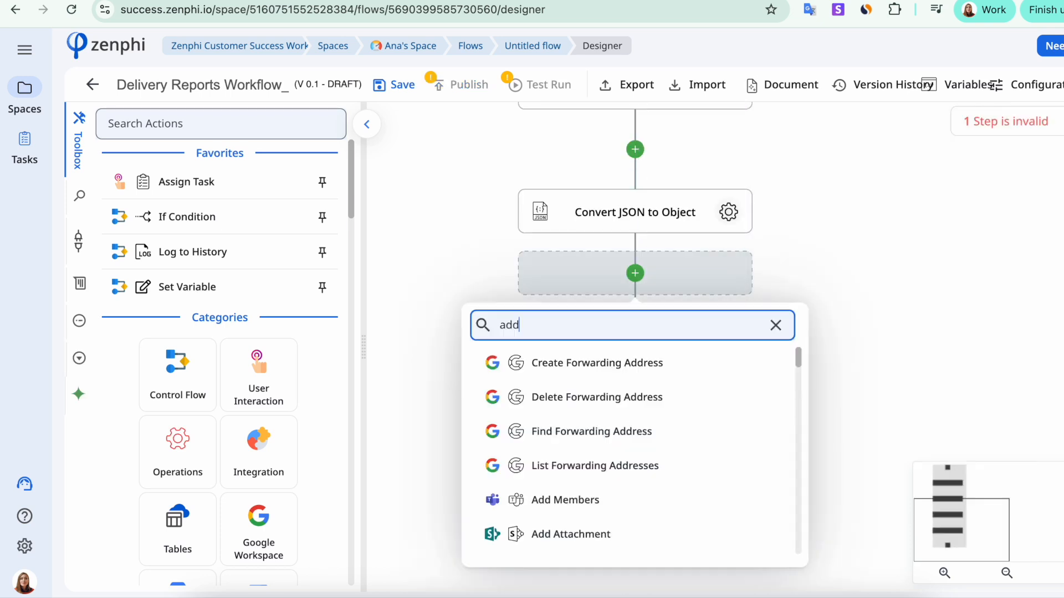
text(row)
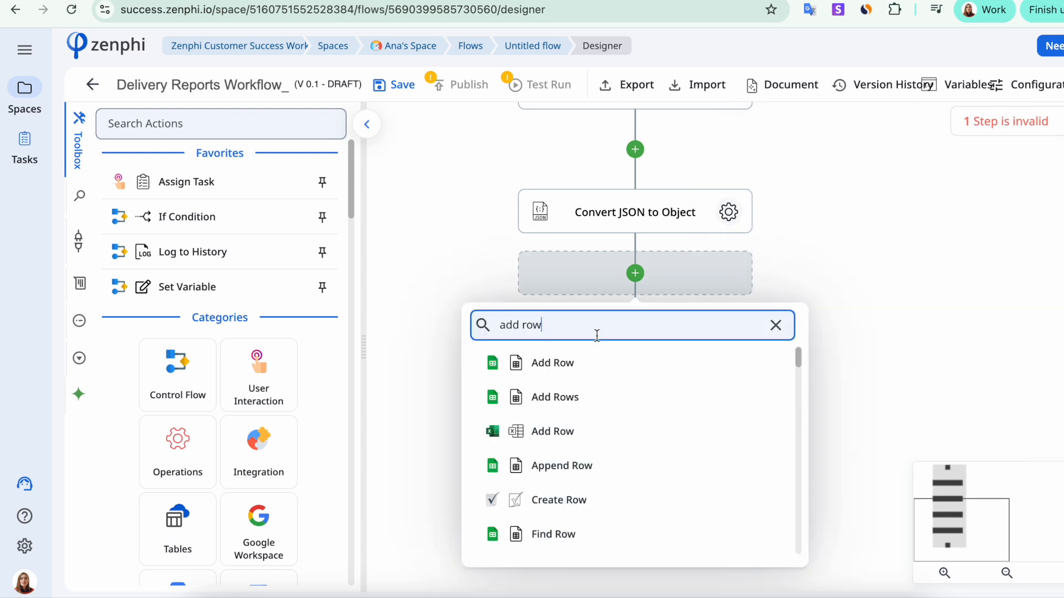
click(571, 365)
click(728, 337)
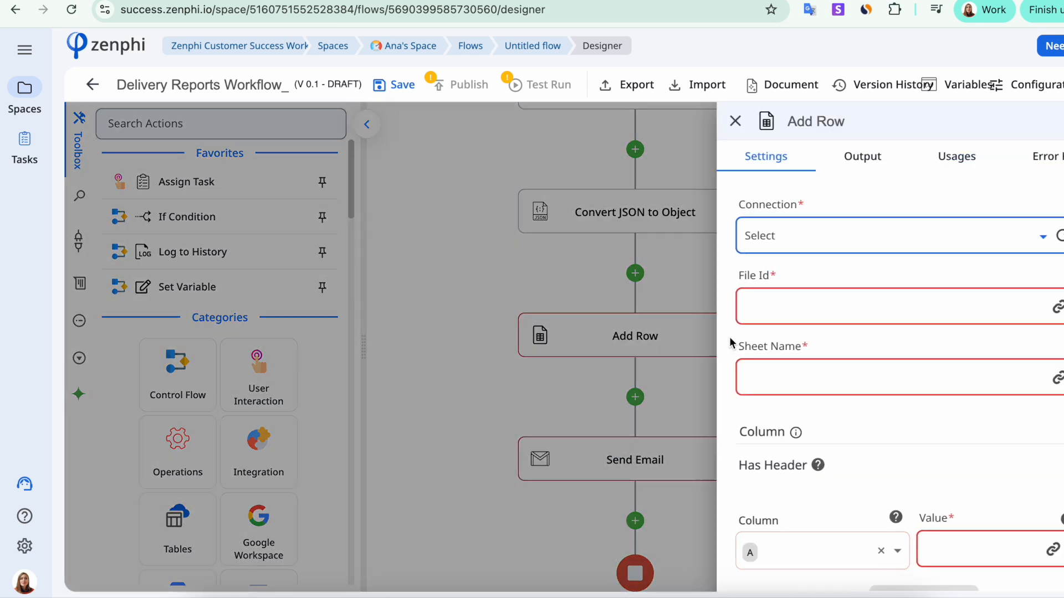
click(982, 243)
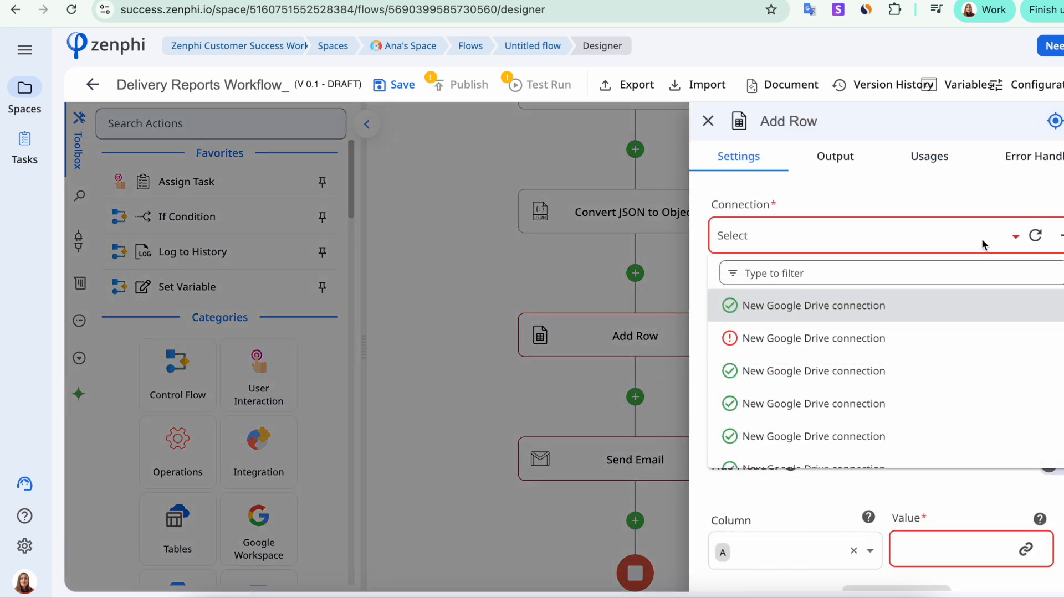
click(863, 308)
click(901, 471)
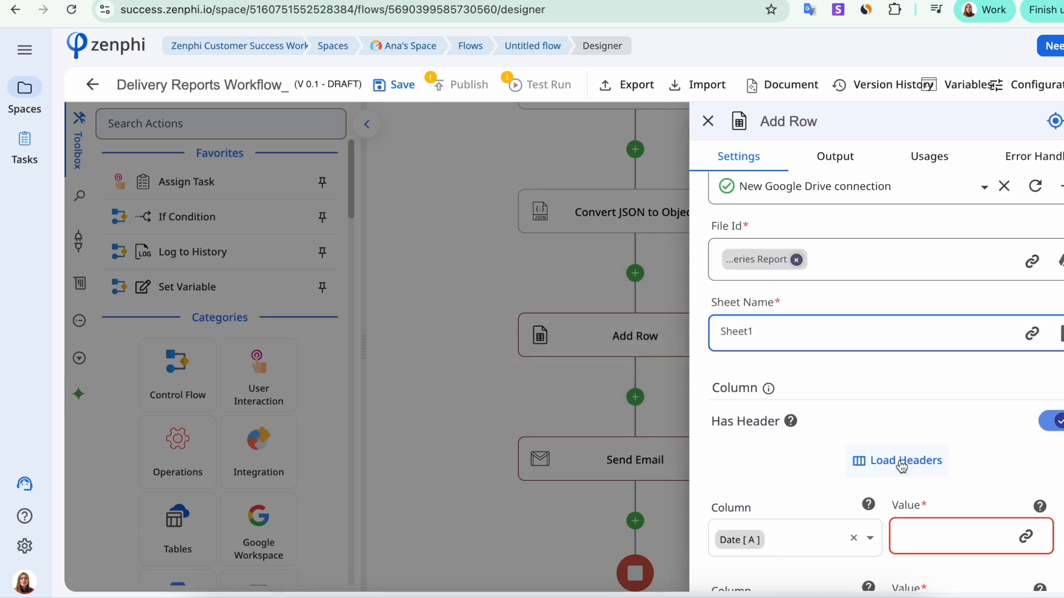
scroll(902, 467, down, 5)
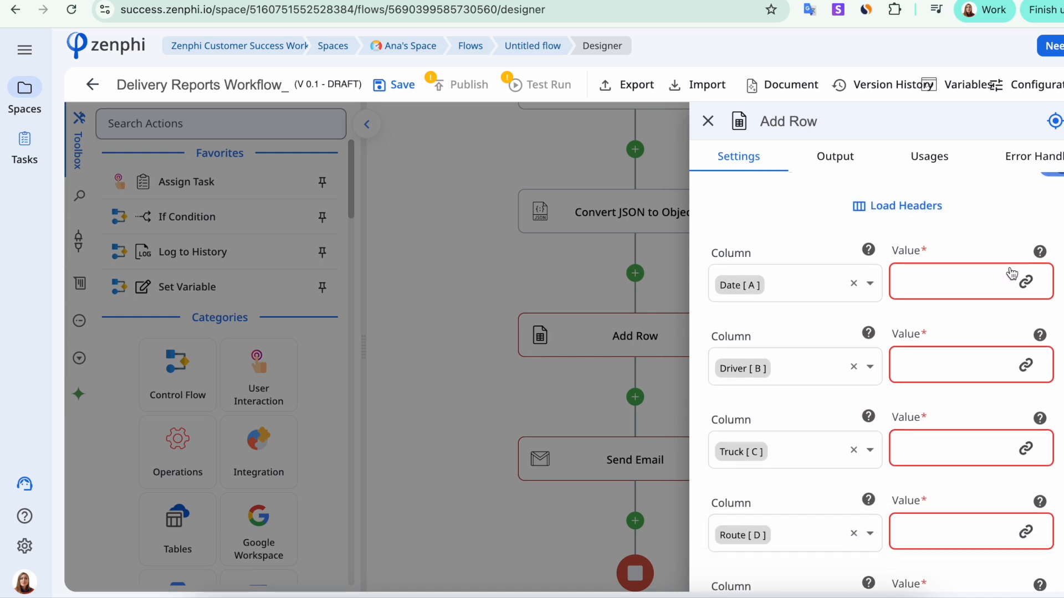
Fill the Date column with Convert JSON to Object's Result Date, then start mapping the Driver value.
click(1025, 282)
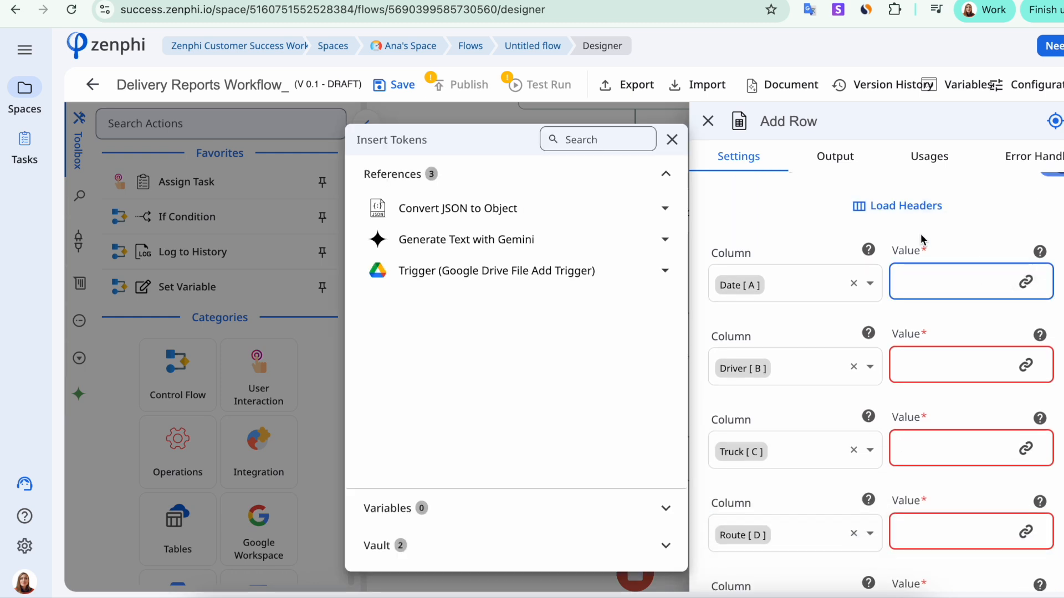
click(665, 209)
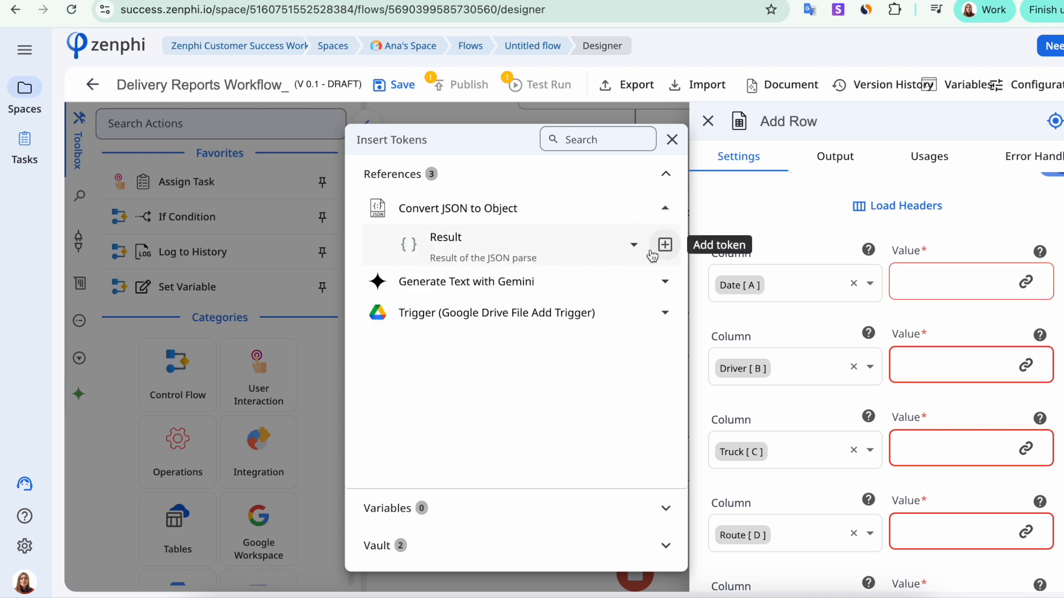
click(633, 245)
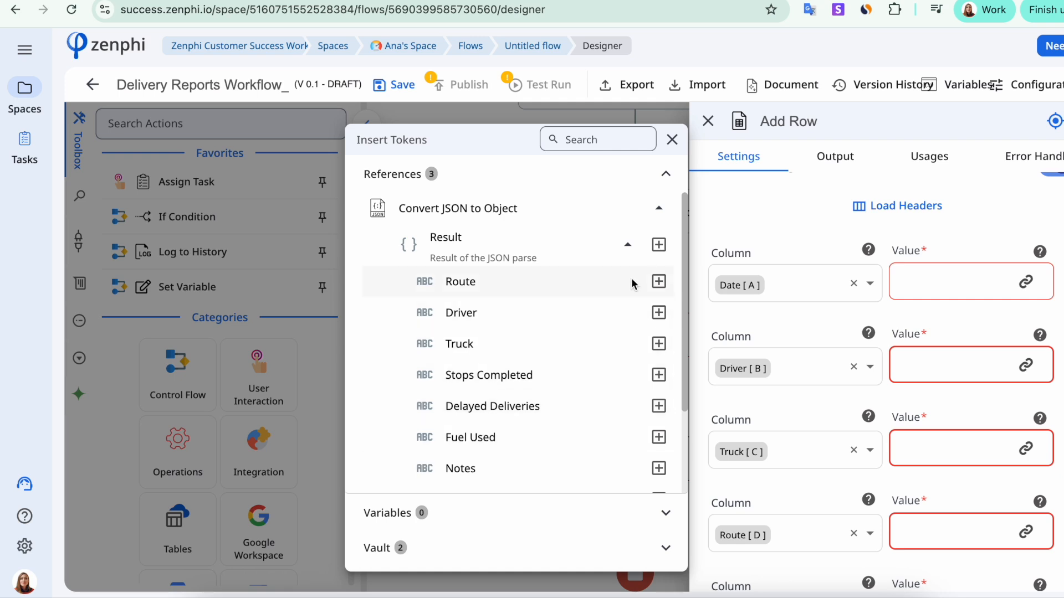
scroll(613, 432, down, 3)
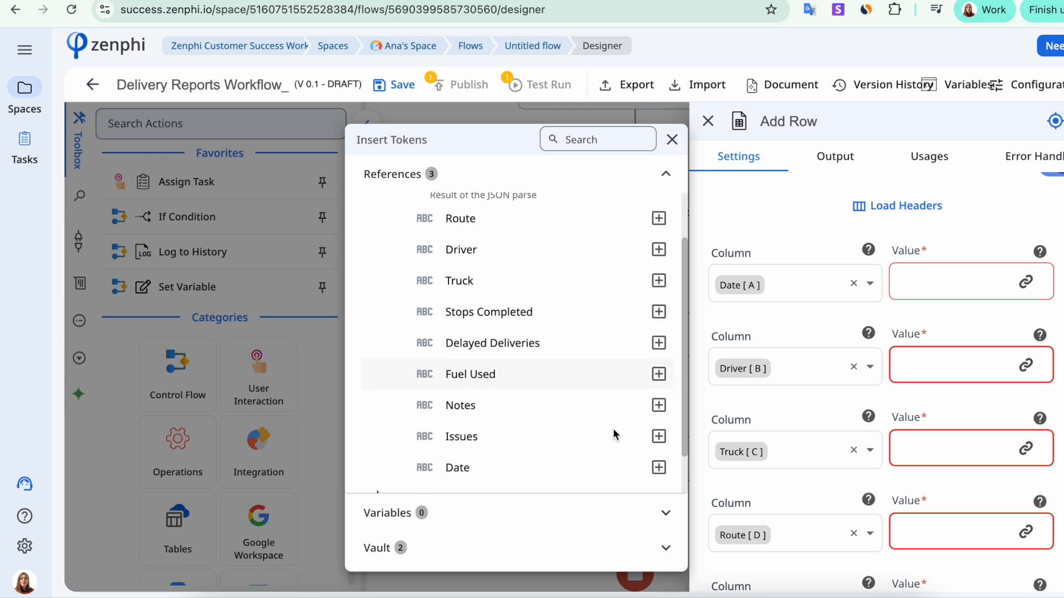
click(658, 415)
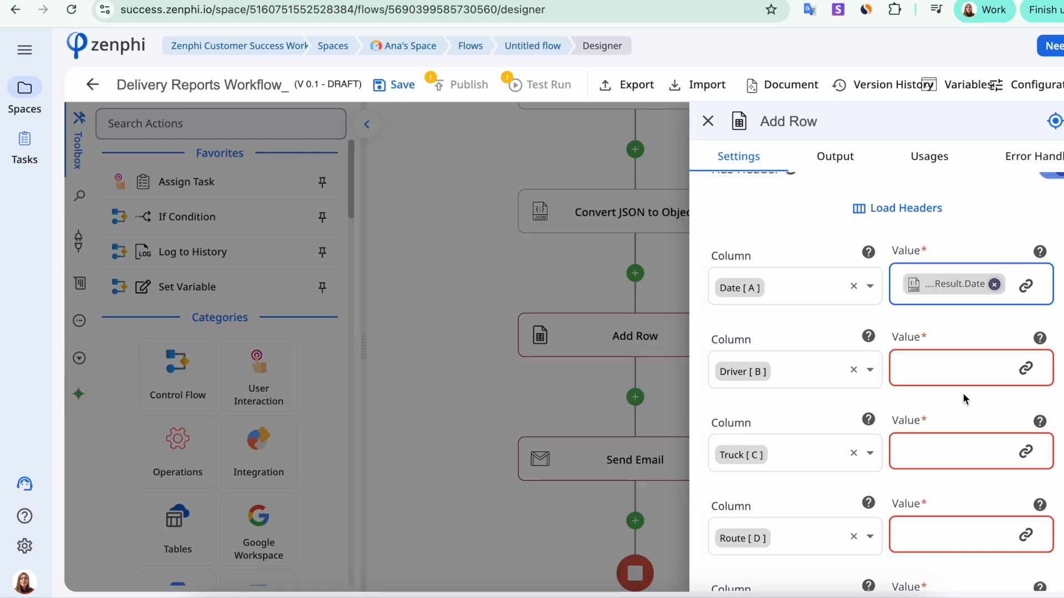
click(1025, 368)
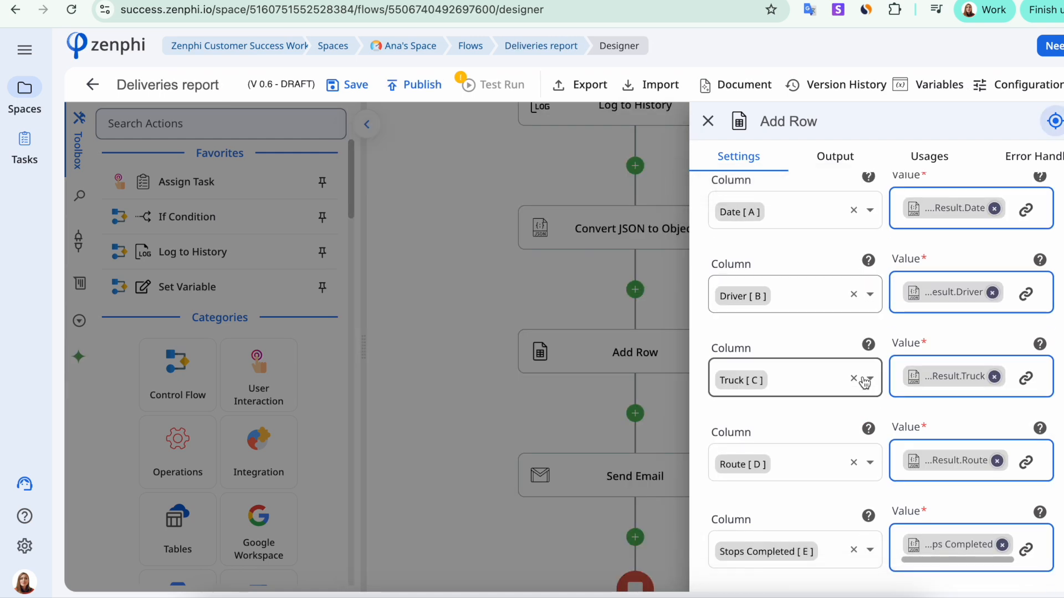
scroll(865, 382, down, 5)
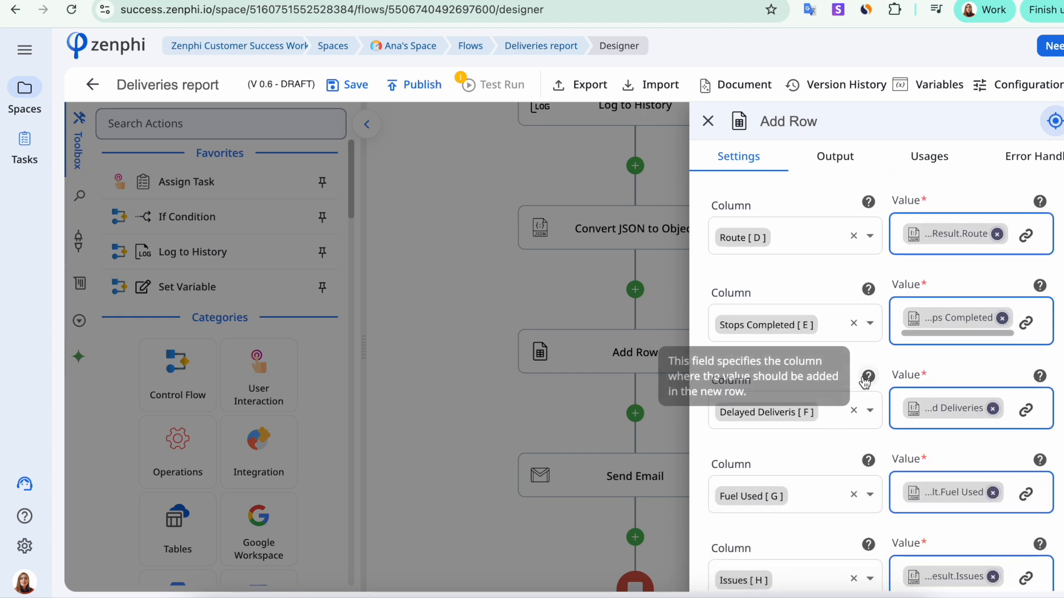
In the Send Email body, replace the Issues token after "following:" with the Result's Issues field.
scroll(865, 382, down, 3)
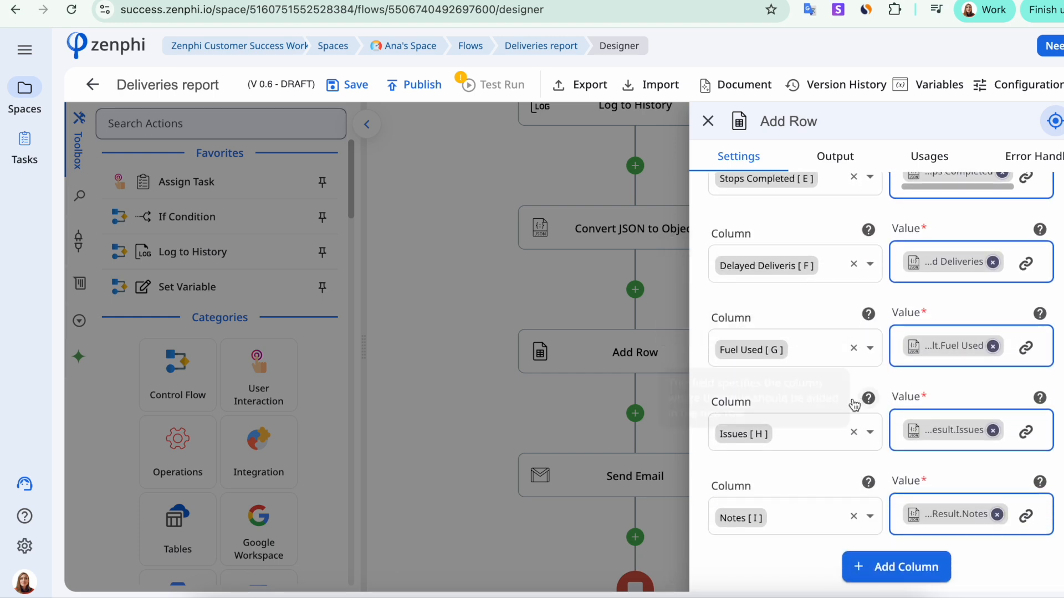
click(613, 467)
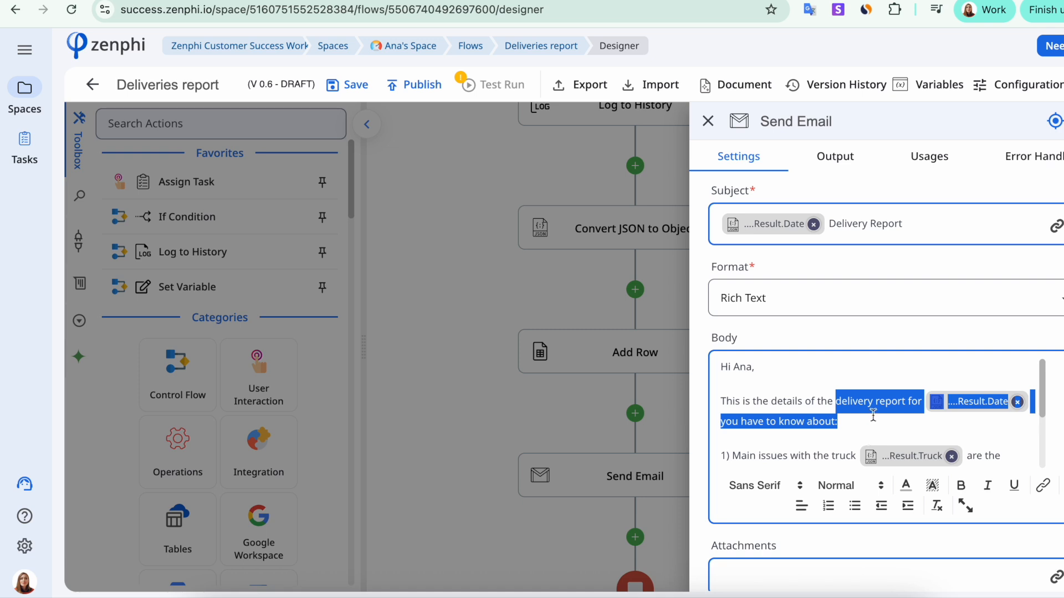
scroll(871, 407, down, 1)
click(796, 407)
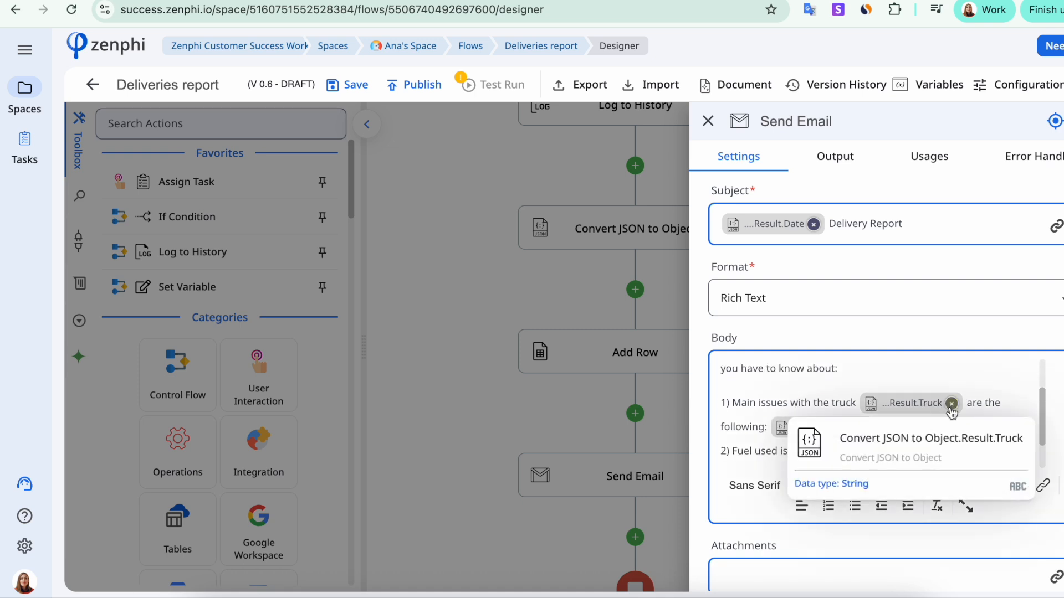
scroll(818, 403, down, 1)
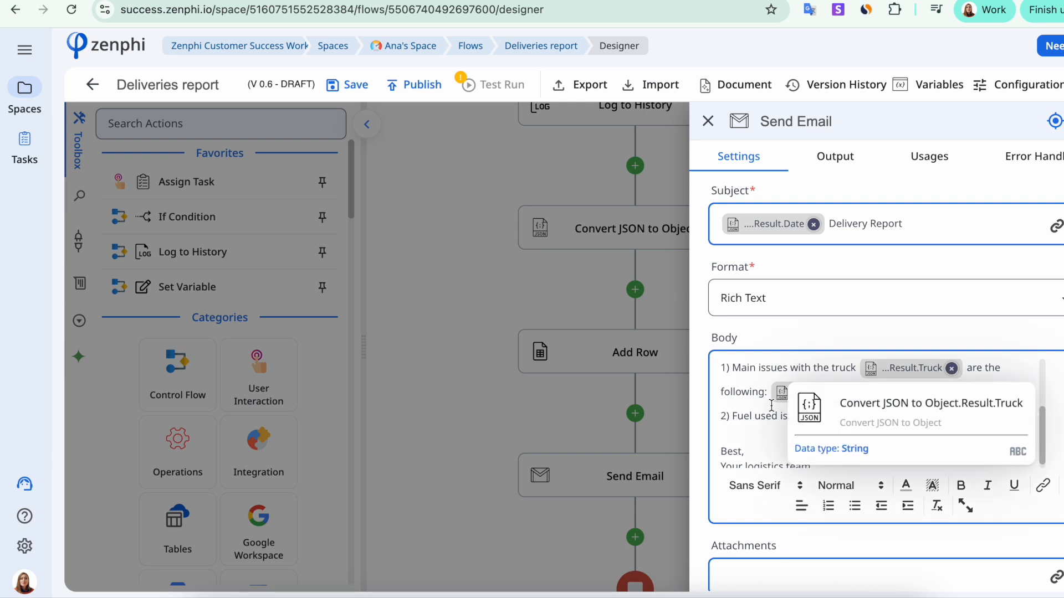
click(861, 392)
click(1056, 502)
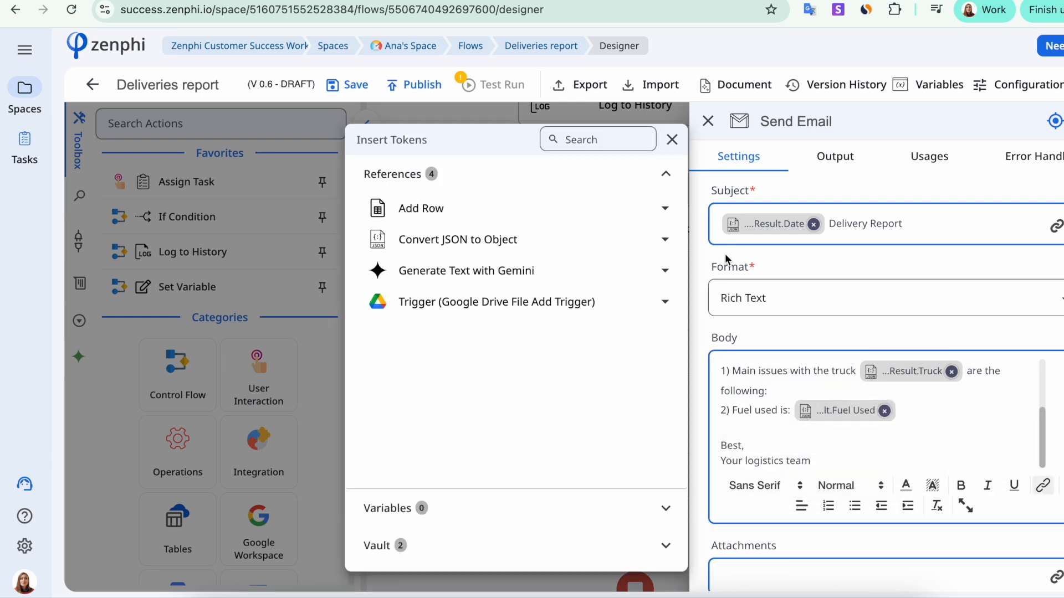
click(665, 239)
click(633, 276)
scroll(539, 437, down, 3)
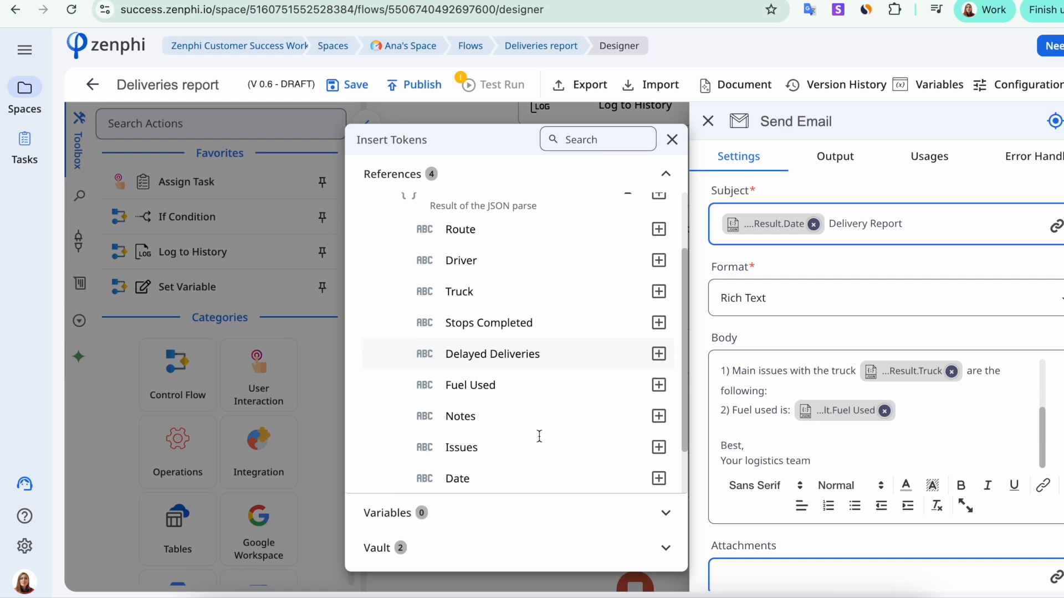
click(658, 408)
Replace the token after "Fuel used is:" with the Result's Fuel Used field, save the draft, and start a test run.
click(885, 417)
click(884, 416)
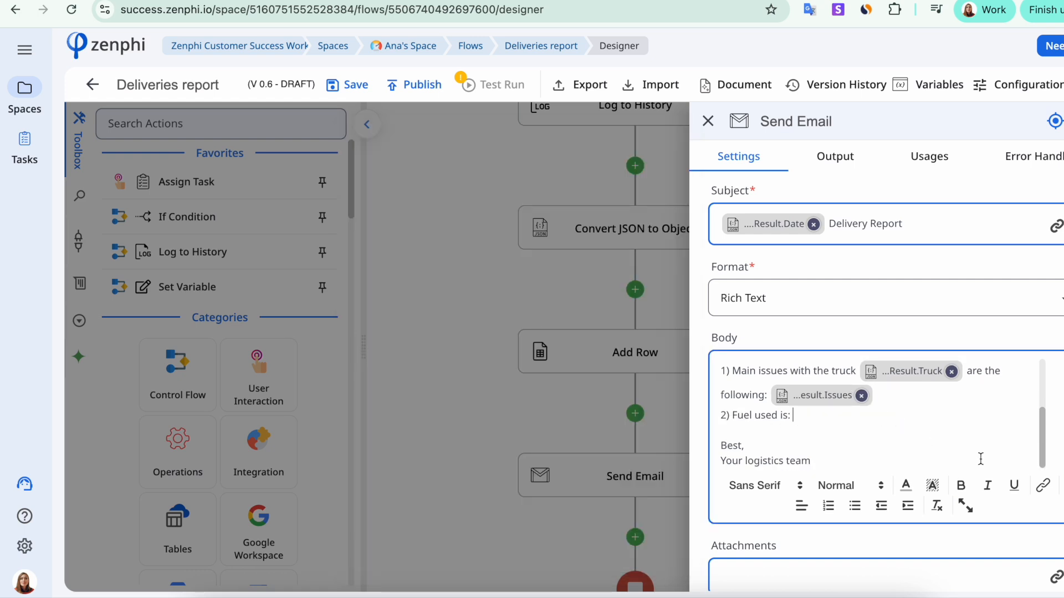
click(1043, 485)
click(662, 241)
click(632, 275)
scroll(584, 378, down, 3)
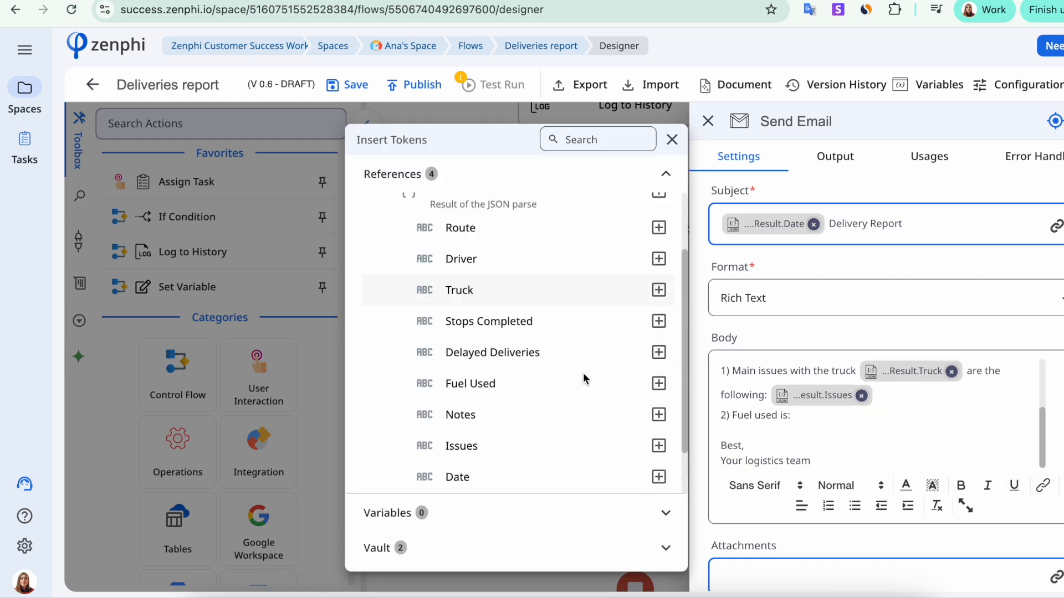
click(659, 321)
click(988, 375)
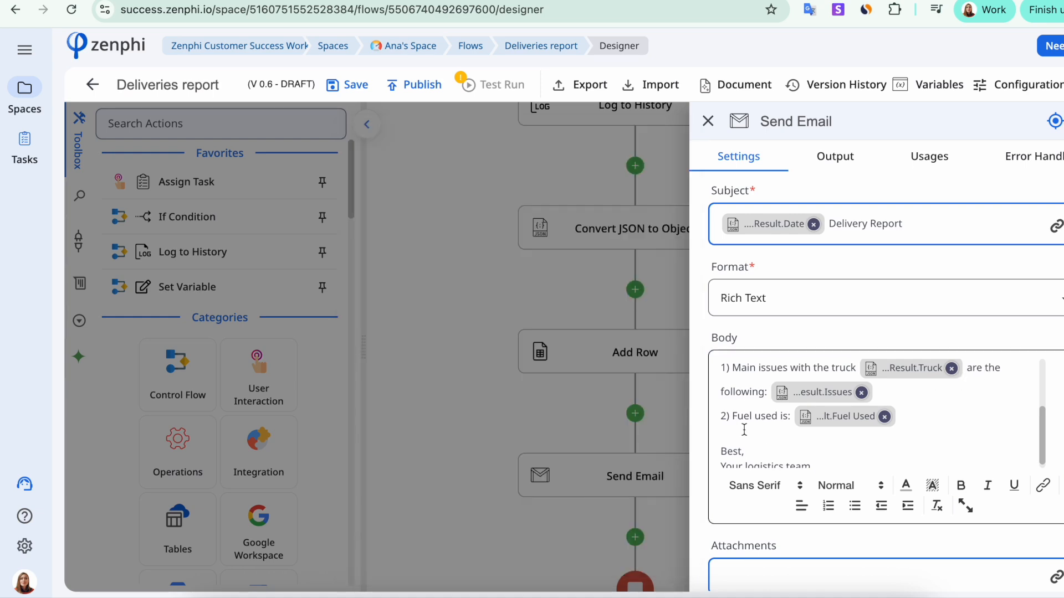
click(510, 404)
click(354, 86)
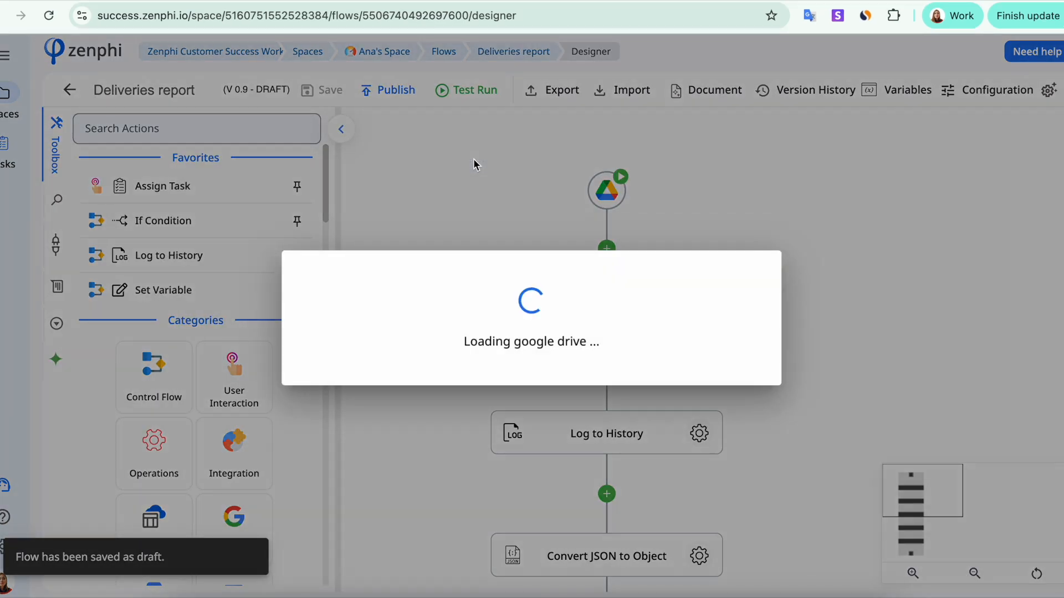
Pick the Google Drive file to test-run the Deliveries report flow on.
click(356, 314)
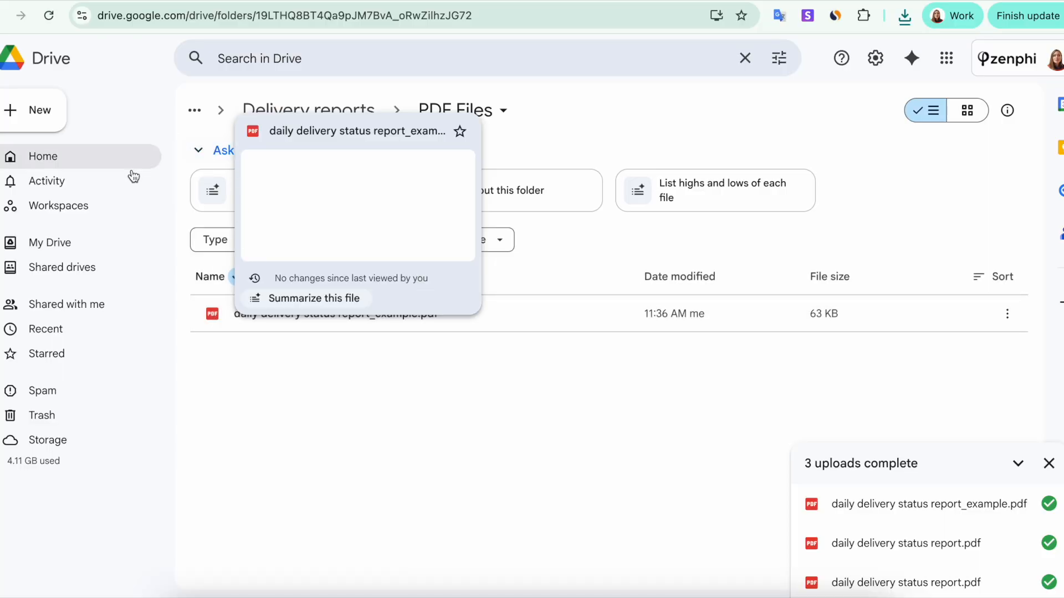
Upload daily delivery status report_example.pdf into the PDF Files folder.
click(44, 121)
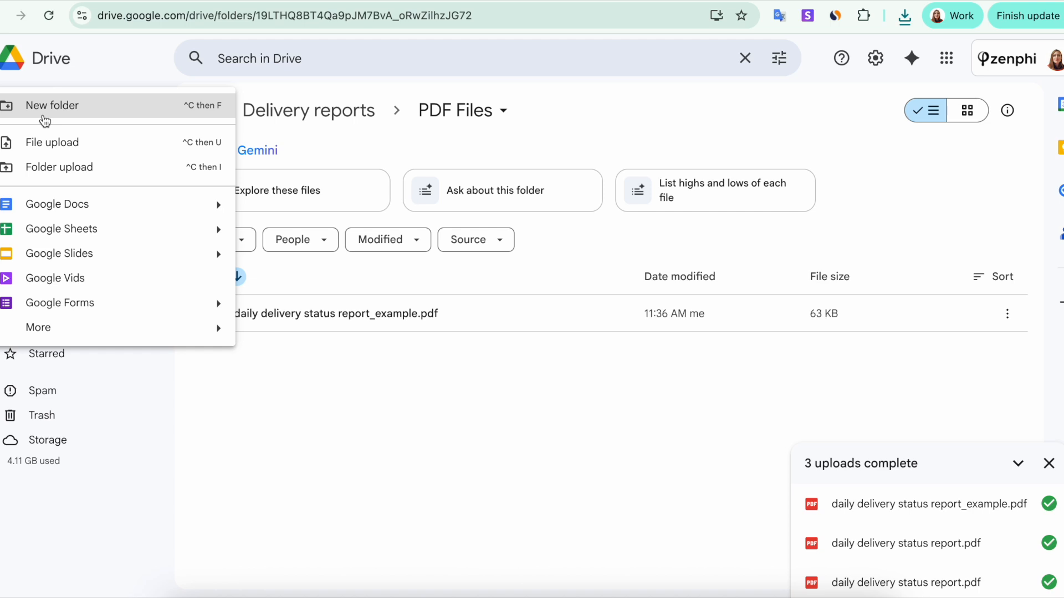
click(53, 143)
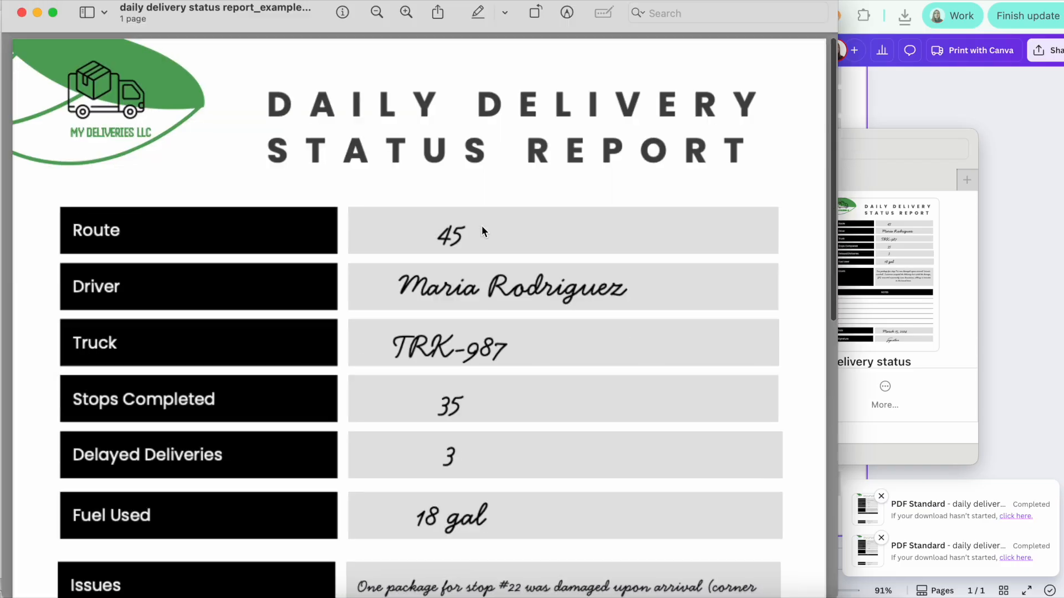
Read through the delivery report PDF, then inspect the March 15, 2024 row's Fuel Used and Issues cells.
scroll(406, 143, down, 5)
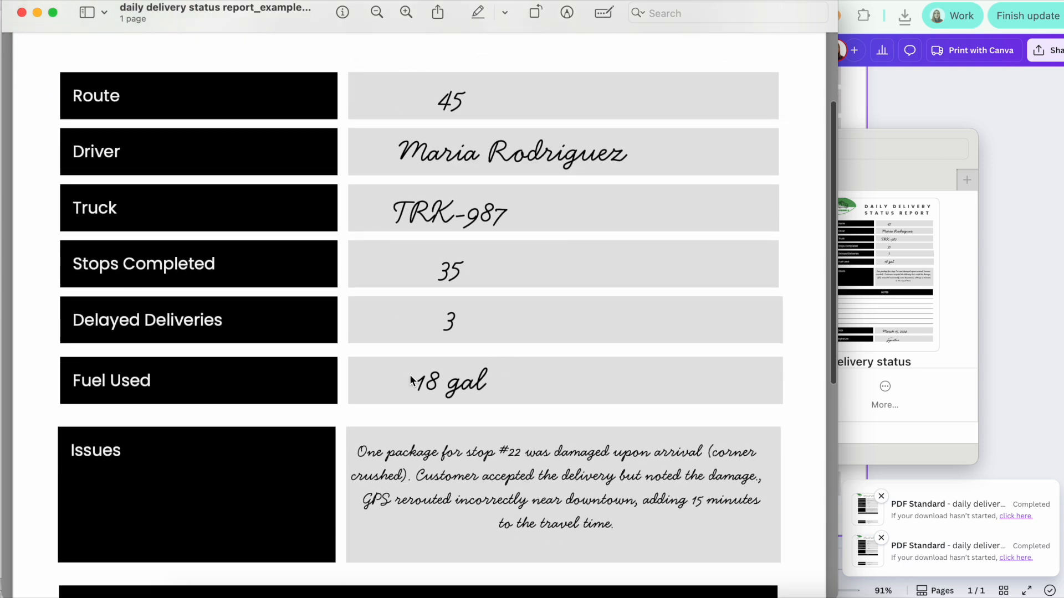
scroll(497, 440, down, 4)
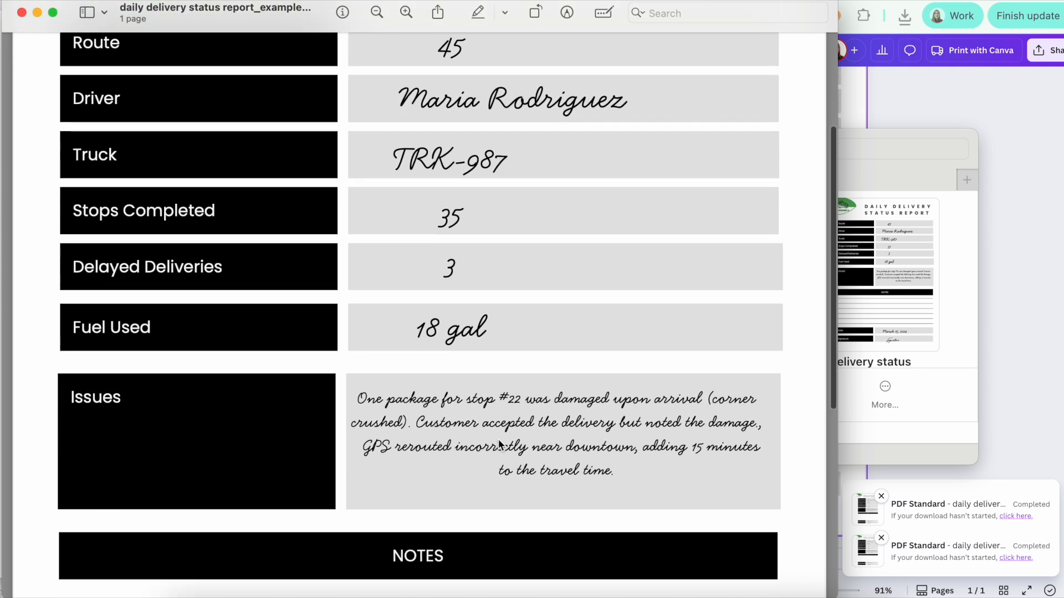
scroll(498, 440, down, 2)
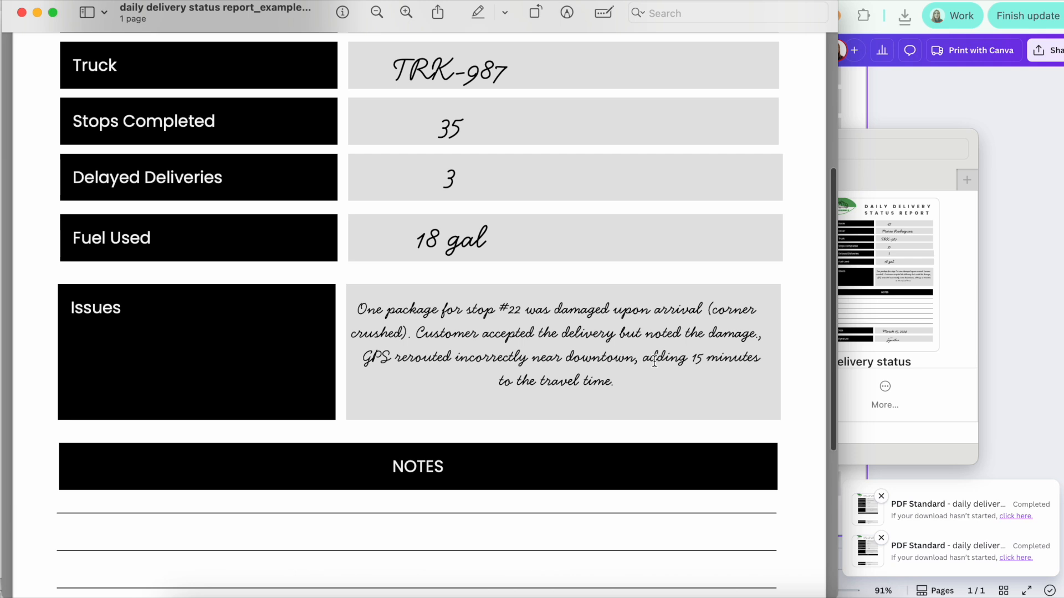
scroll(550, 475, up, 10)
scroll(550, 475, down, 13)
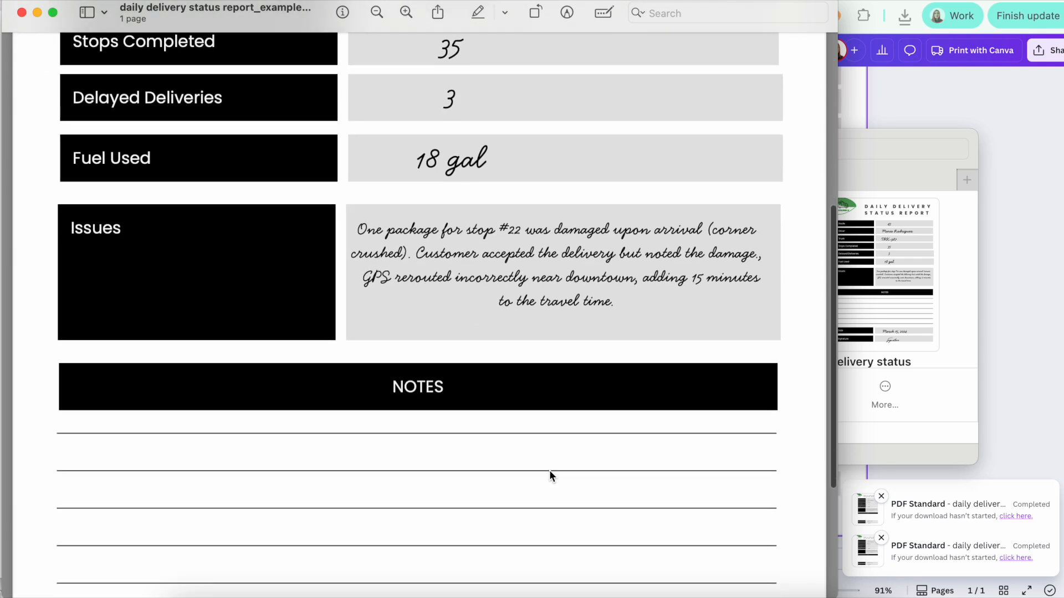
scroll(550, 475, down, 5)
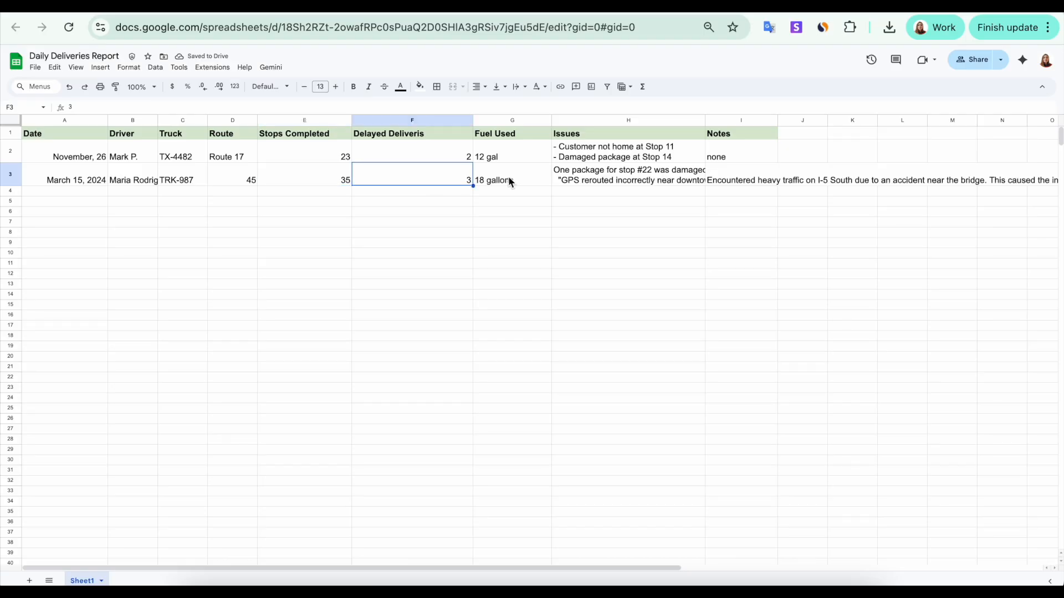
click(511, 183)
click(623, 180)
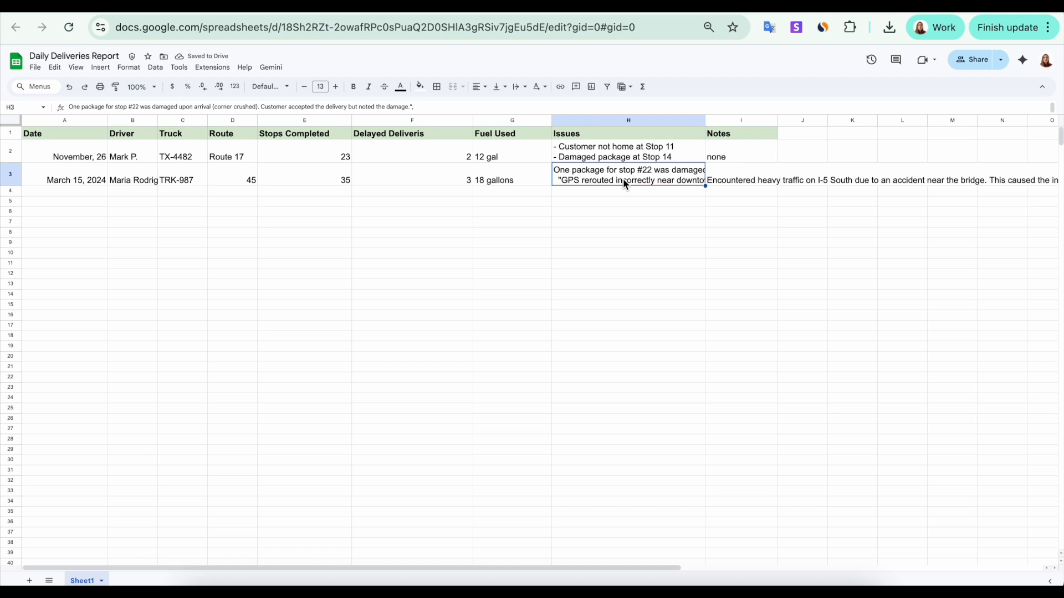